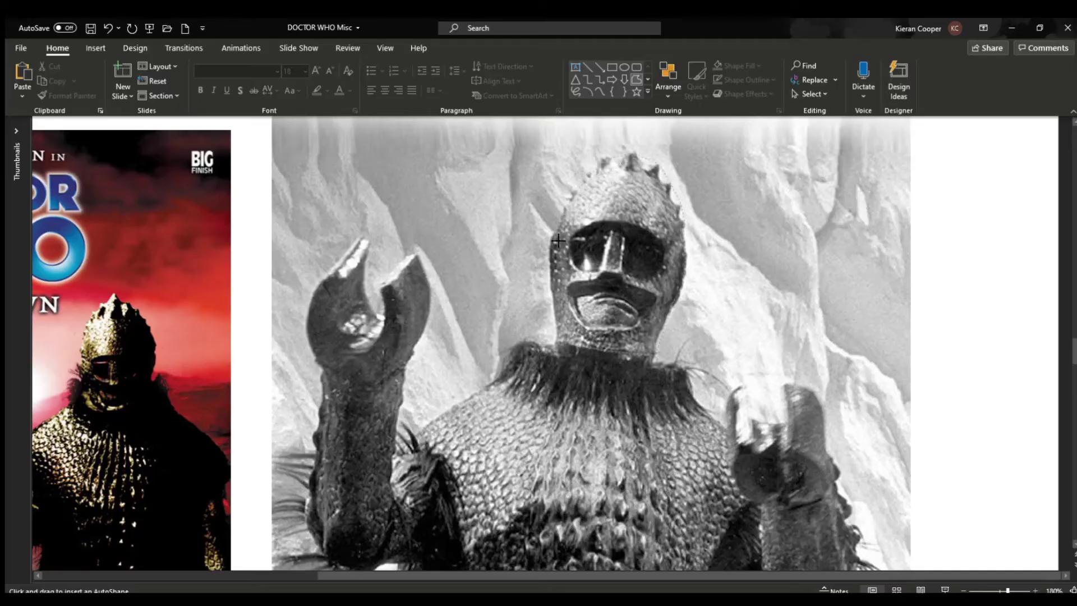
Draw a red freeform around the head and curve its top, left and top-left points along the helmet
left_click_drag(558, 240, 558, 241)
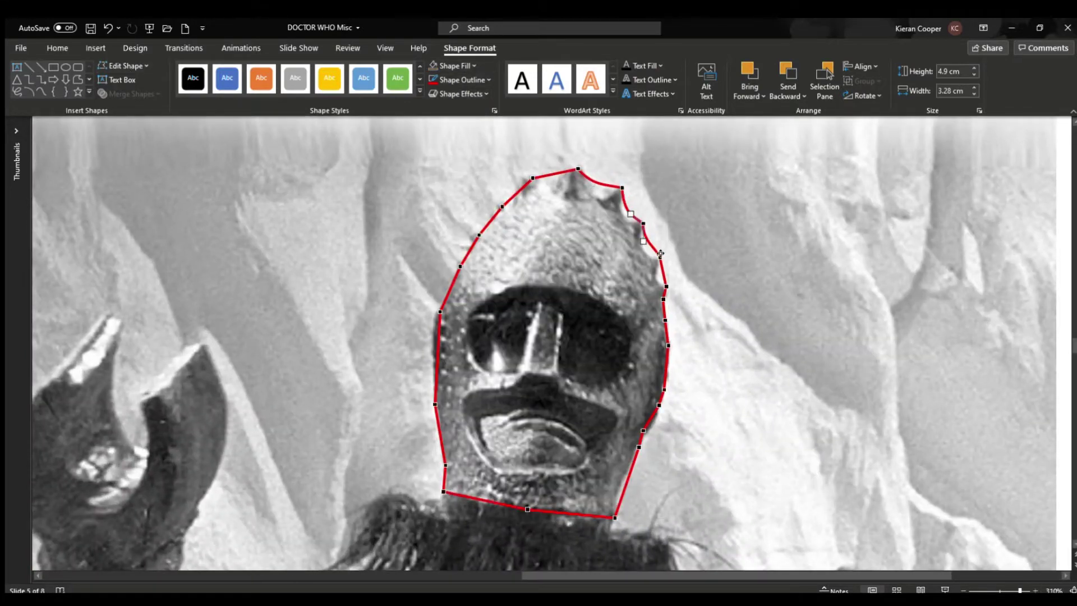
left_click_drag(510, 197, 513, 193)
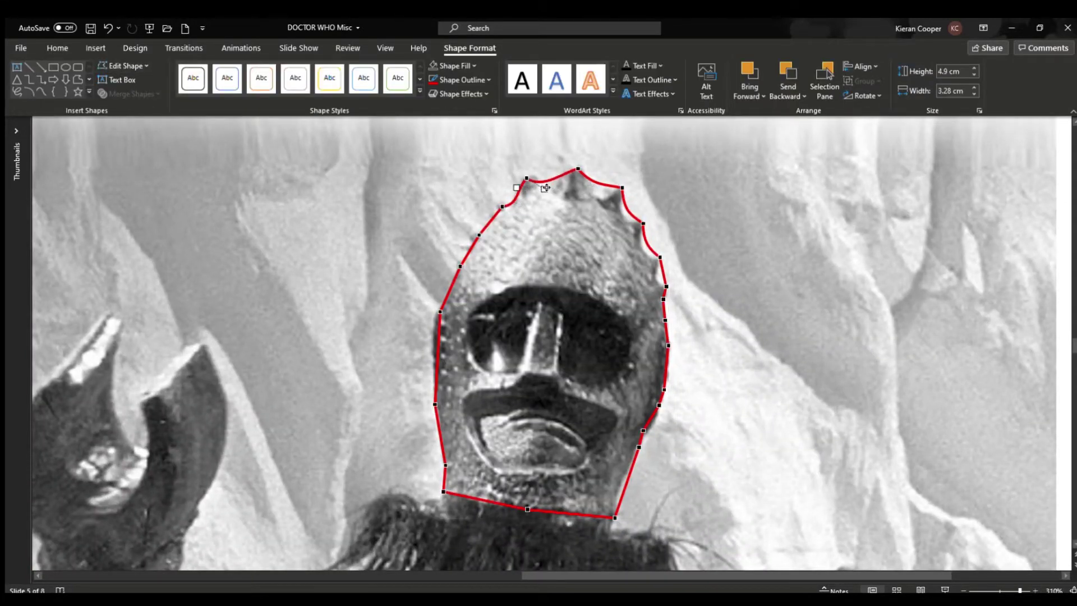
left_click_drag(578, 168, 573, 168)
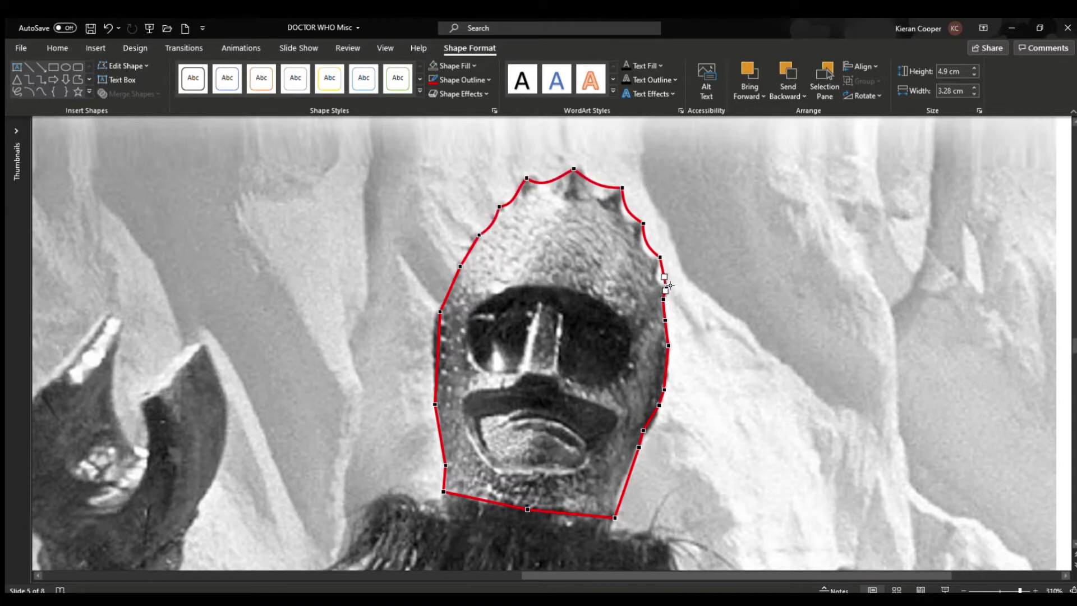
left_click(443, 491)
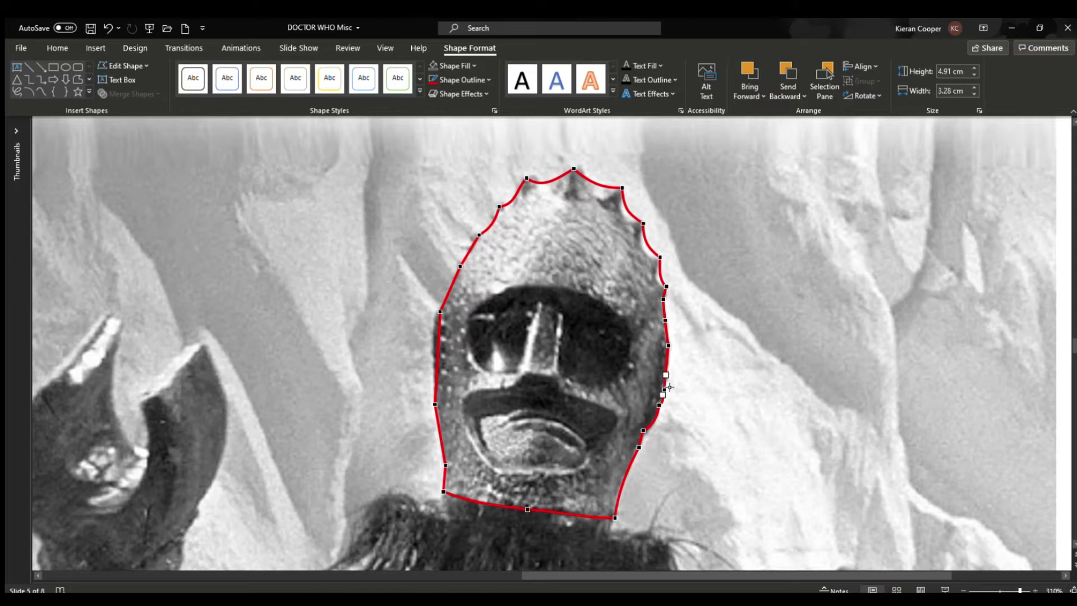
left_click(435, 403)
left_click_drag(439, 425, 447, 431)
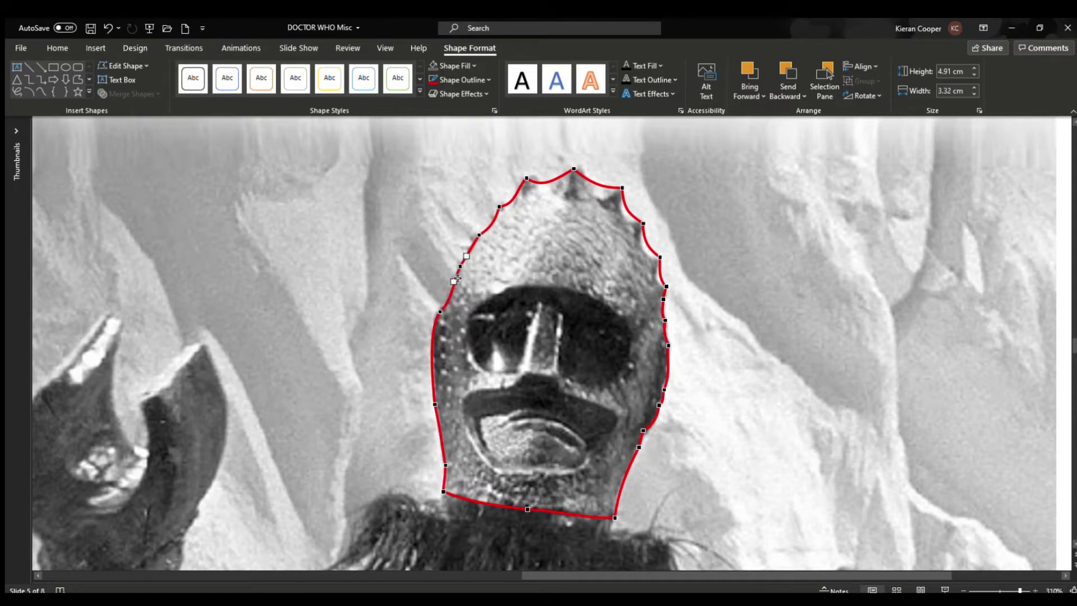
left_click(678, 278)
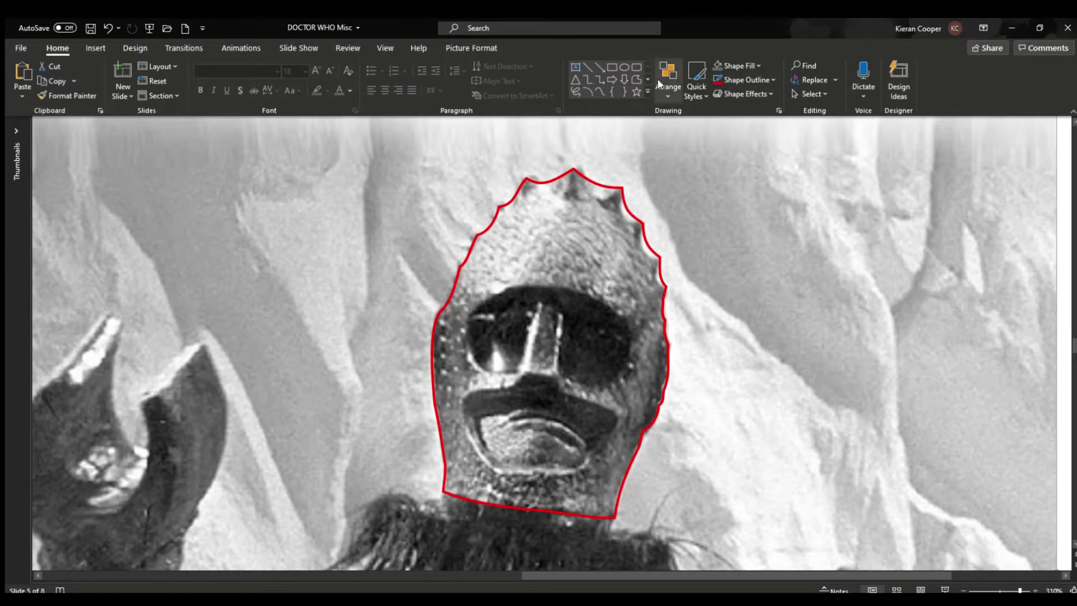
Outline the eye visor as a freeform polygon with red outline and no fill, then set it aside
left_click(575, 91)
left_click(474, 277)
left_click(556, 273)
left_click(633, 300)
left_click(649, 339)
left_click(625, 405)
left_click(466, 382)
left_click(473, 277)
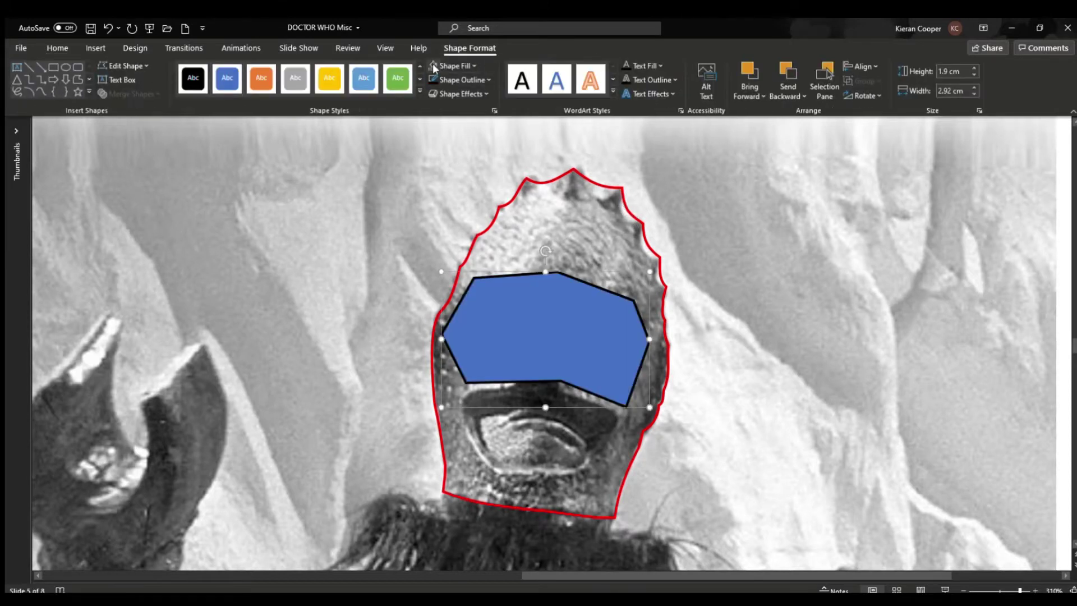
left_click(434, 67)
left_click_drag(547, 337, 880, 274)
Outline the nose piece with a four-corner freeform and paste the red outline style onto it
left_click(17, 91)
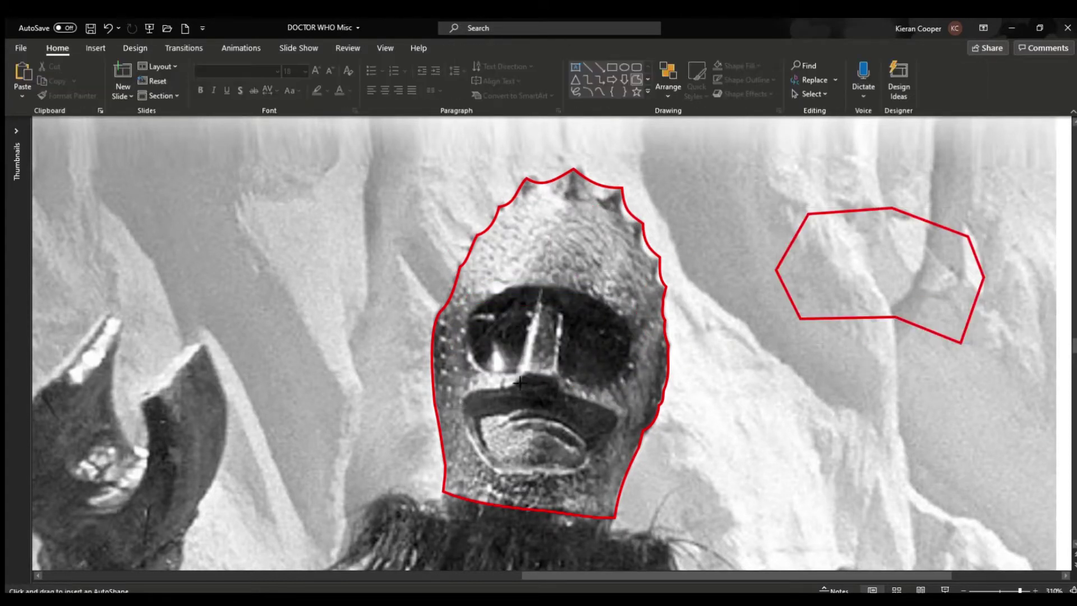
left_click(519, 383)
left_click(541, 289)
left_click(565, 290)
left_click(563, 389)
left_click(516, 385)
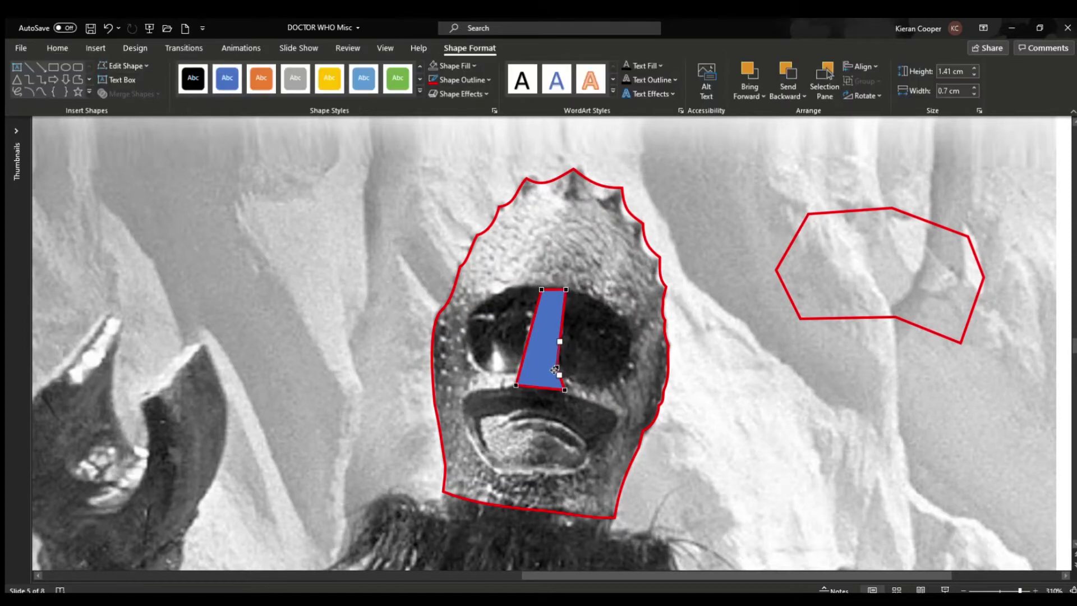
key("ctrl+shift+v")
left_click_drag(554, 370, 755, 347)
Return the eye visor outline over the eyes and curve its right side outward
key("ctrl+z")
left_click_drag(867, 317, 538, 382)
key("ctrl+z")
key("ctrl+z")
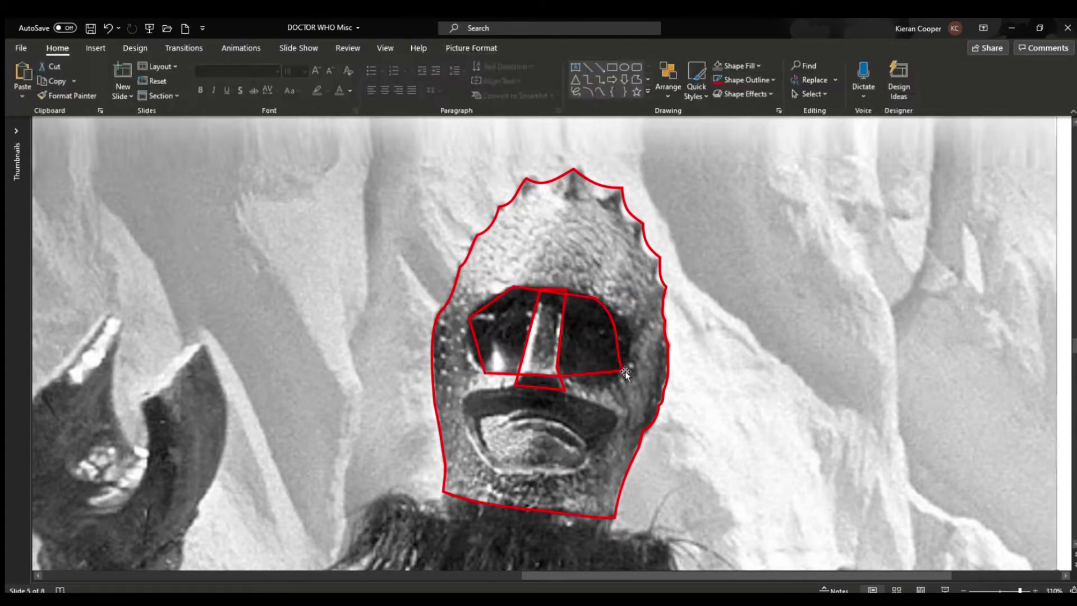
left_click_drag(608, 334, 643, 330)
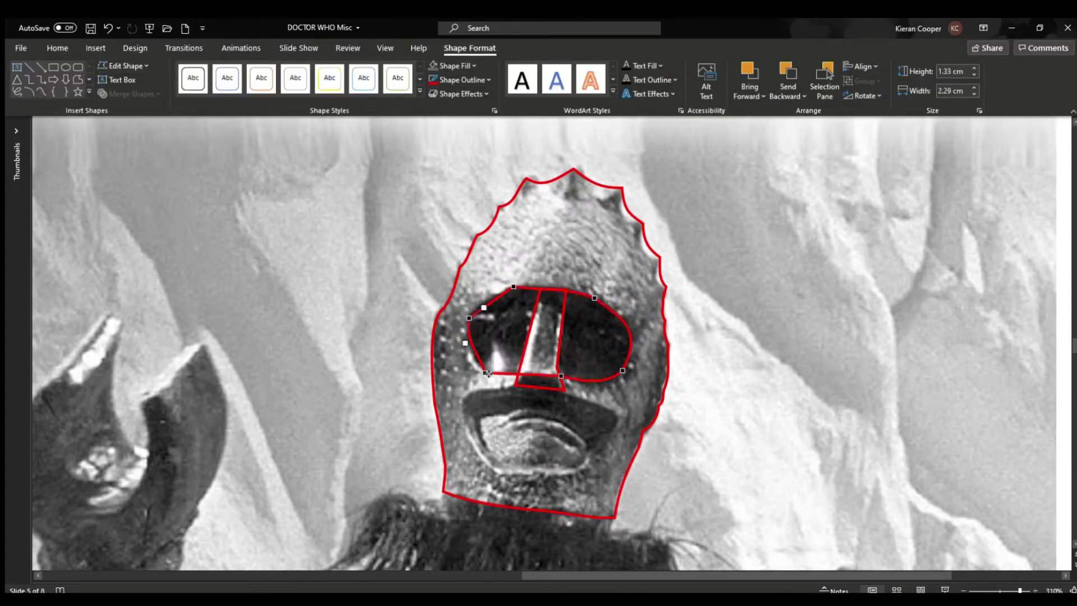
left_click(514, 286)
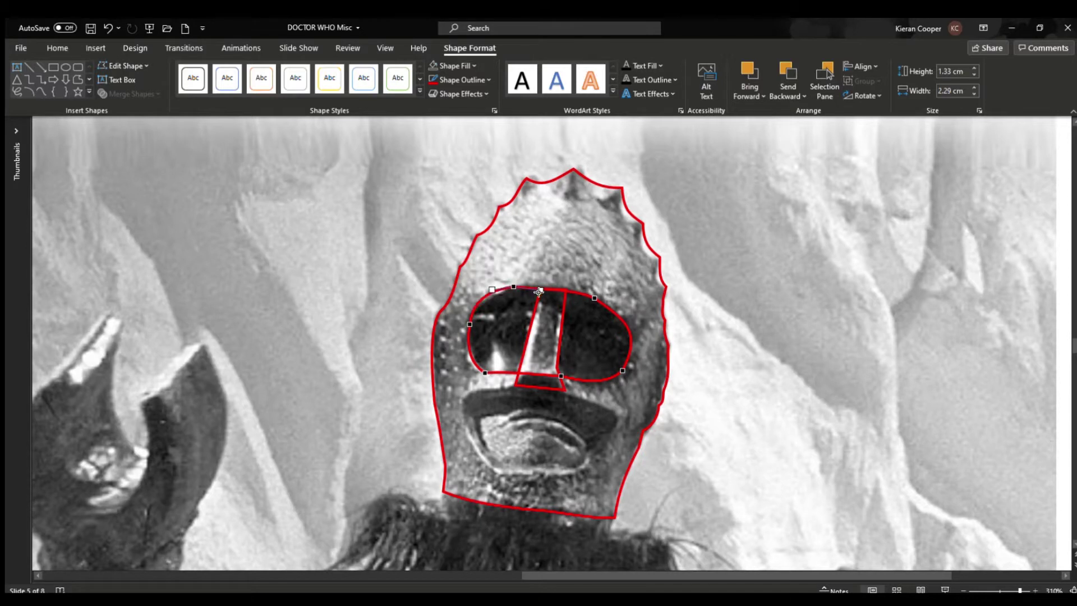
left_click(642, 343)
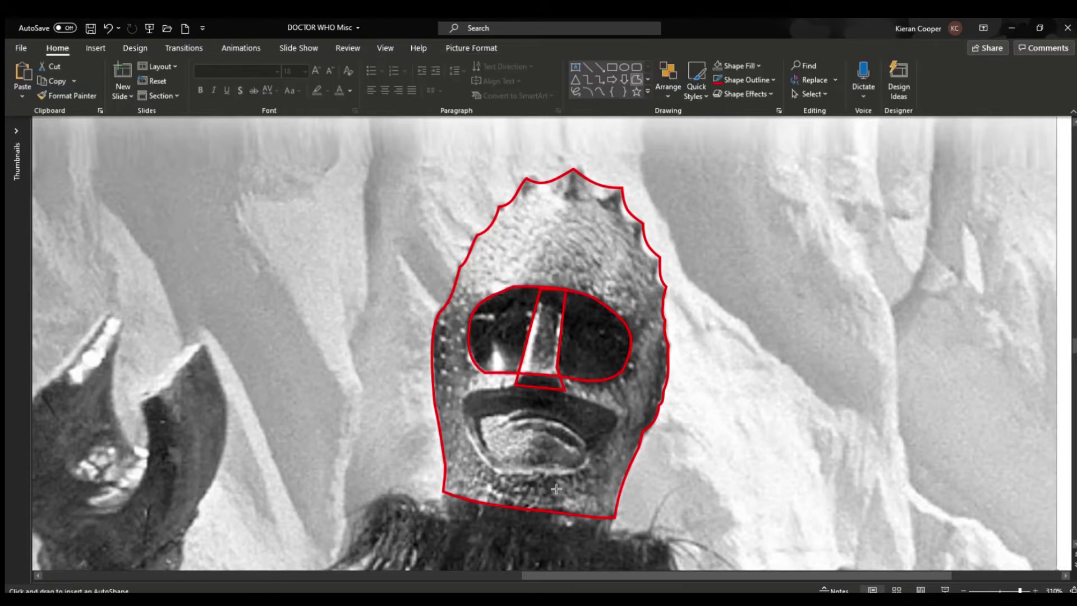
Trace the mouth opening with a freeform and curve its left edge and bottom
left_click(463, 398)
left_click(511, 387)
left_click(618, 409)
left_click(587, 468)
left_click(493, 468)
left_click(463, 398)
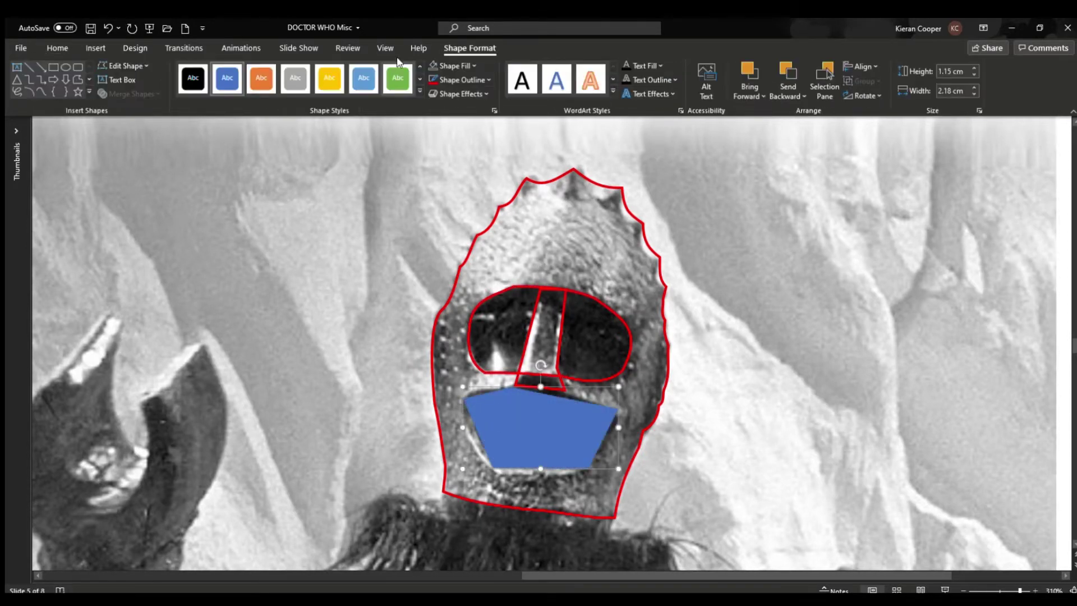
mouse_move(473, 420)
left_mouse_down()
mouse_move(462, 428)
mouse_move(470, 383)
left_mouse_up()
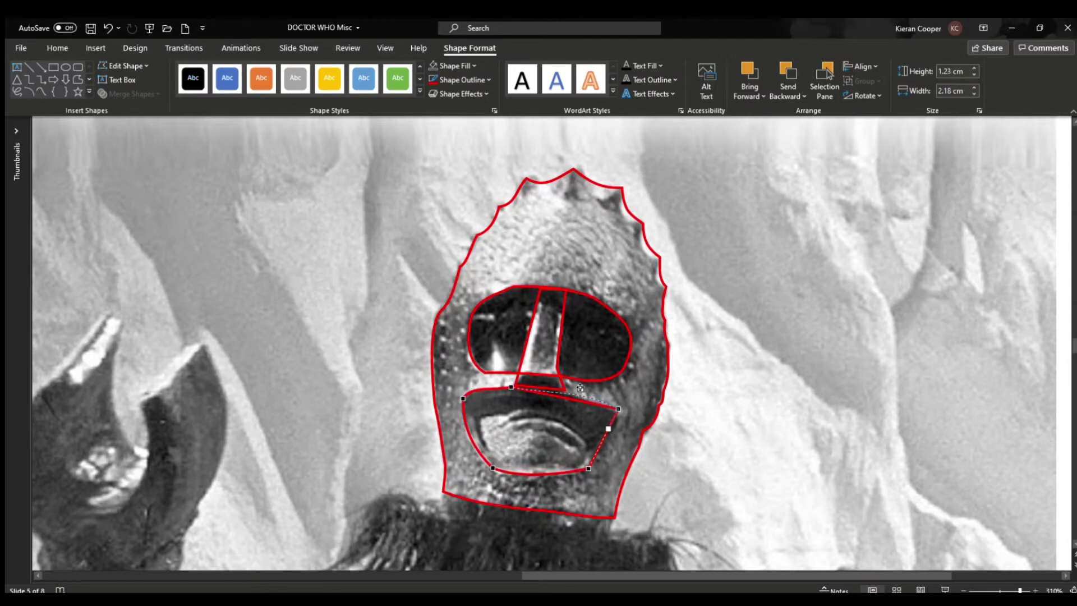
left_click_drag(580, 388, 617, 410)
left_click_drag(588, 469, 588, 471)
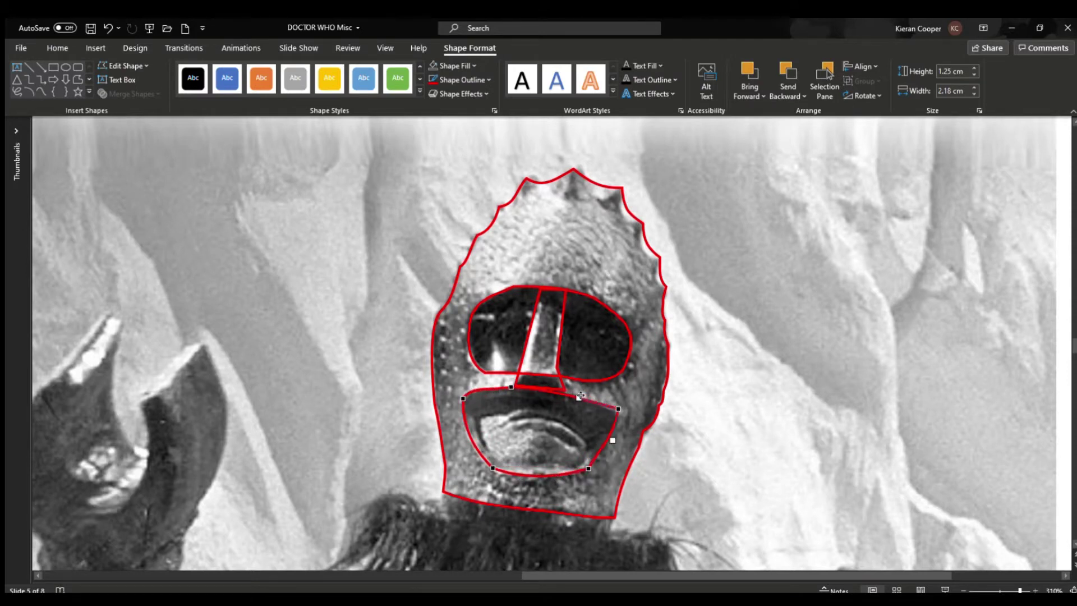
left_click(698, 450)
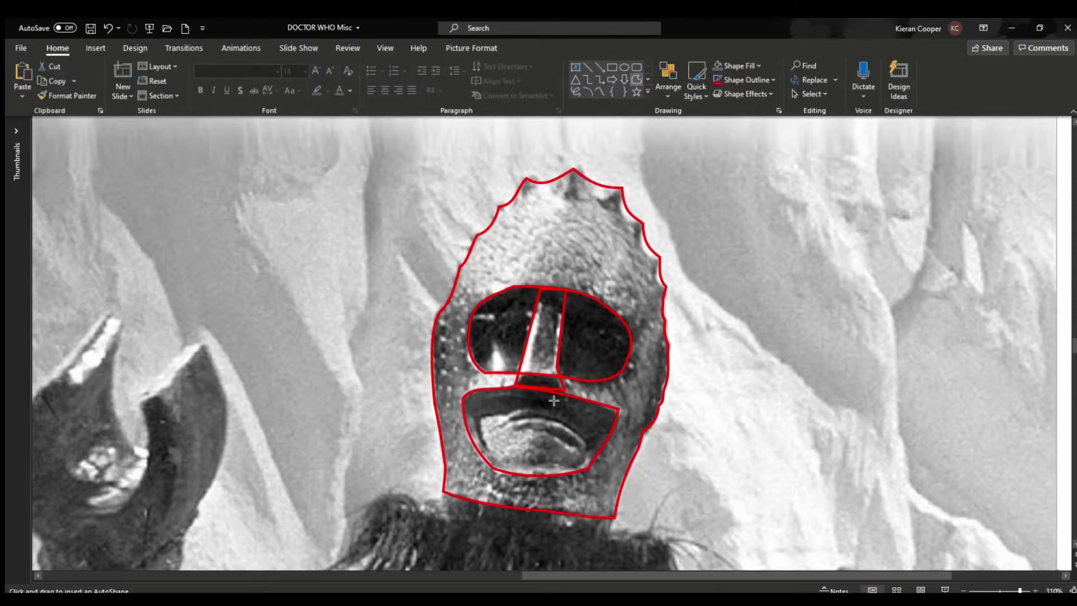
Add an inner mouth border with curved top and bottom, plus a thin lip line
left_click(474, 403)
left_click(603, 419)
left_click(577, 464)
left_click(524, 462)
left_click(489, 442)
left_click(474, 403)
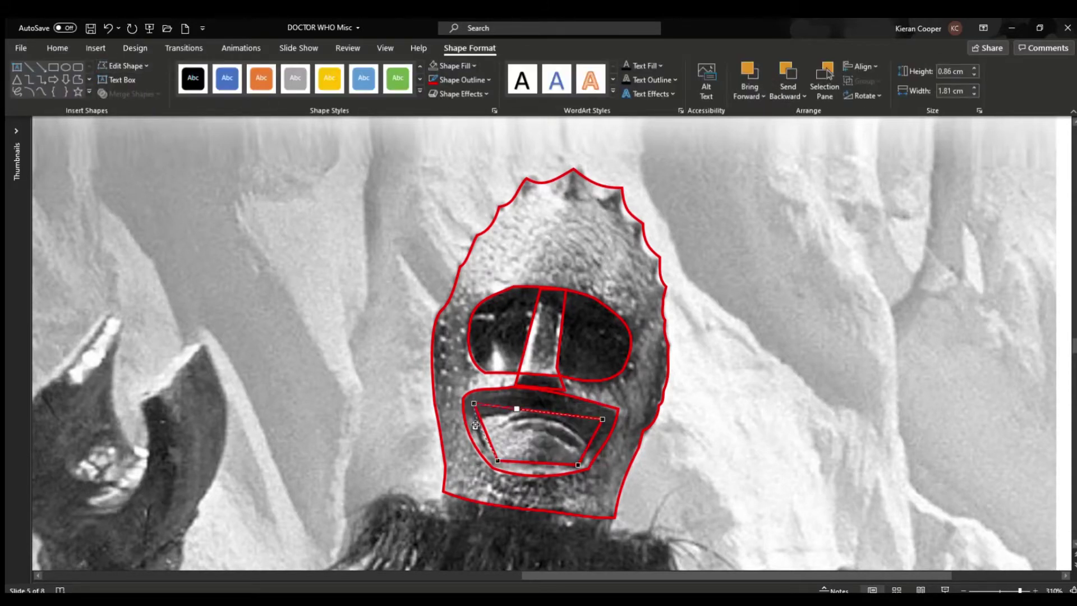
left_click_drag(551, 468, 551, 471)
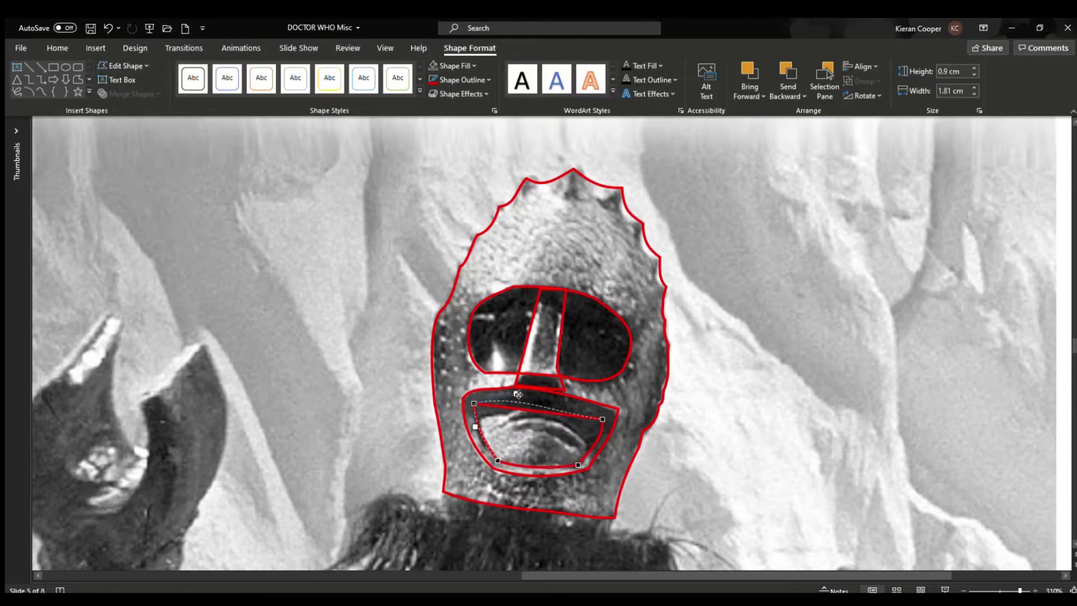
left_click_drag(563, 414, 565, 404)
left_click(677, 422)
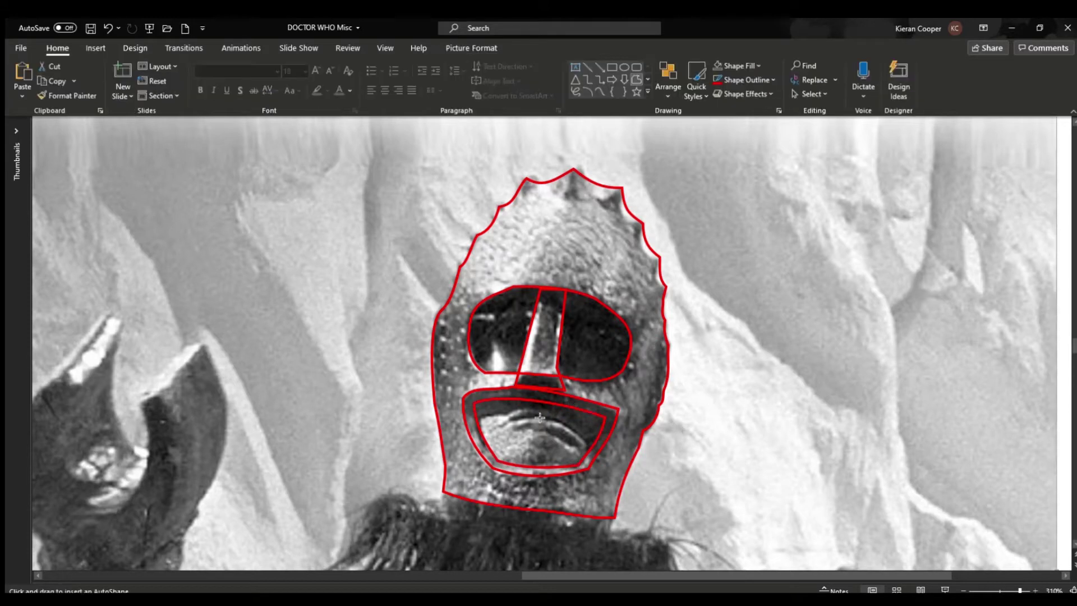
left_click_drag(552, 432, 586, 445)
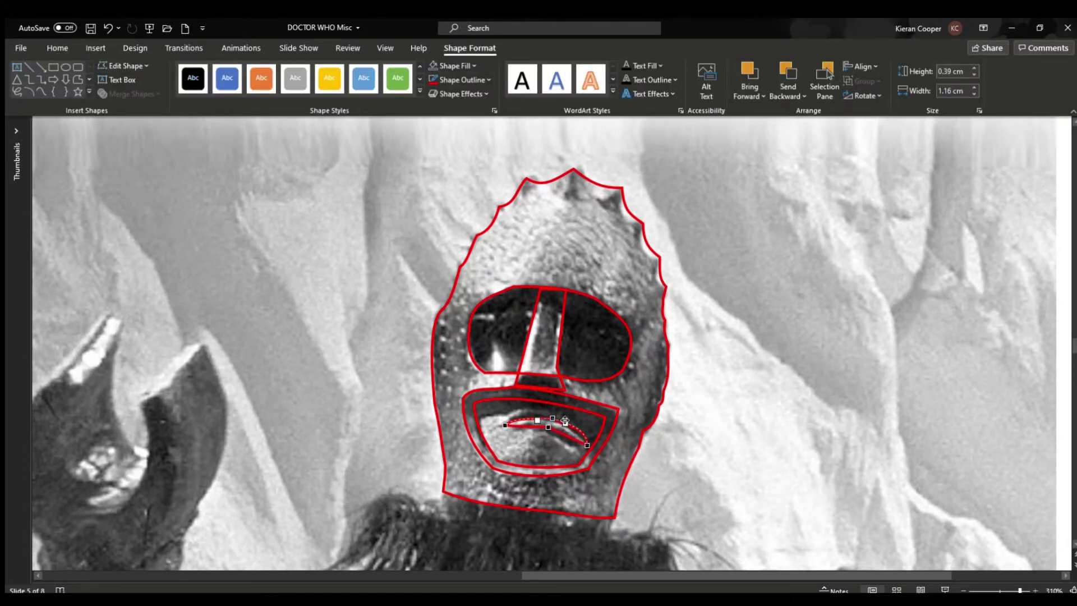
Outline the raised claw with an eight-point freeform and apply the red outline style
left_click(651, 454)
scroll(655, 453, "down", 5)
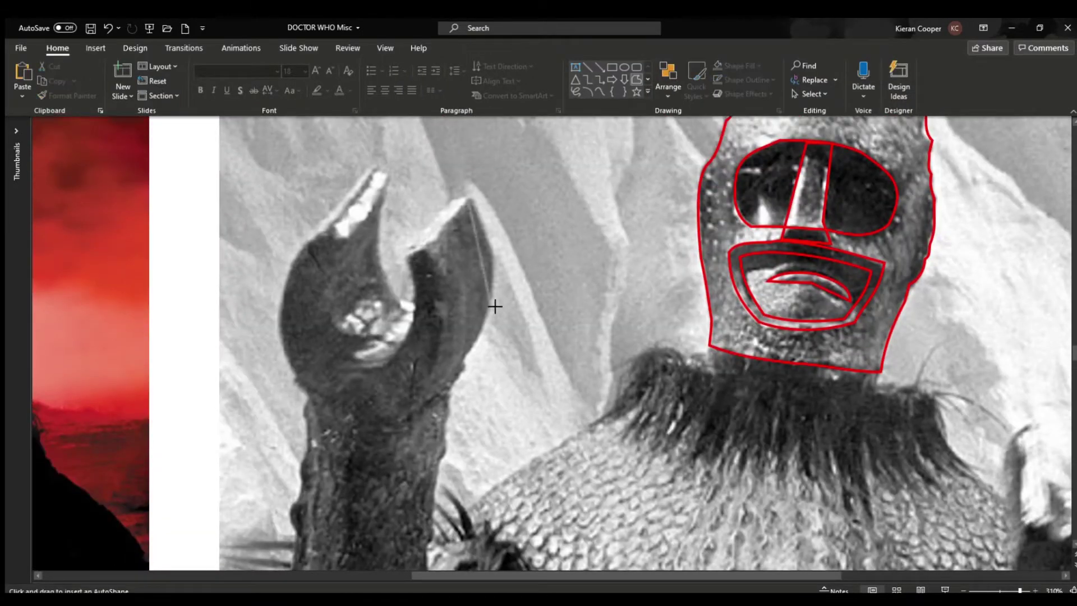
left_click(495, 306)
left_click(448, 391)
left_click(399, 418)
left_click(301, 385)
left_click(282, 315)
left_click(305, 248)
left_click(405, 255)
left_click(468, 200)
left_click(490, 302)
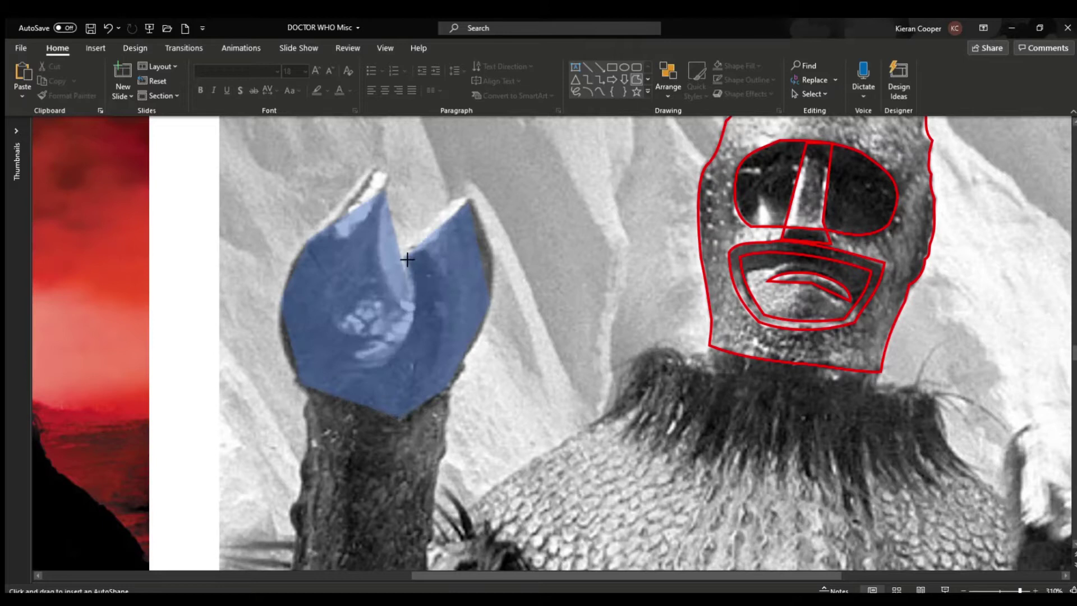
key("ctrl+shift+v")
Curve the claw outline's right side, left edge and inner edge to match the photo
left_click_drag(488, 314, 481, 335)
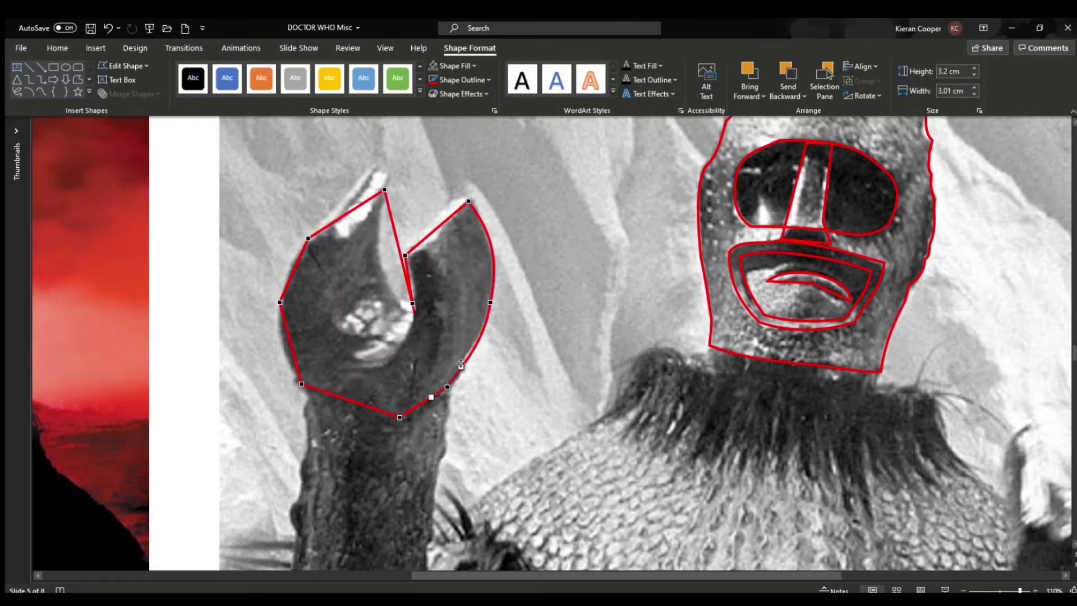
left_click(447, 386)
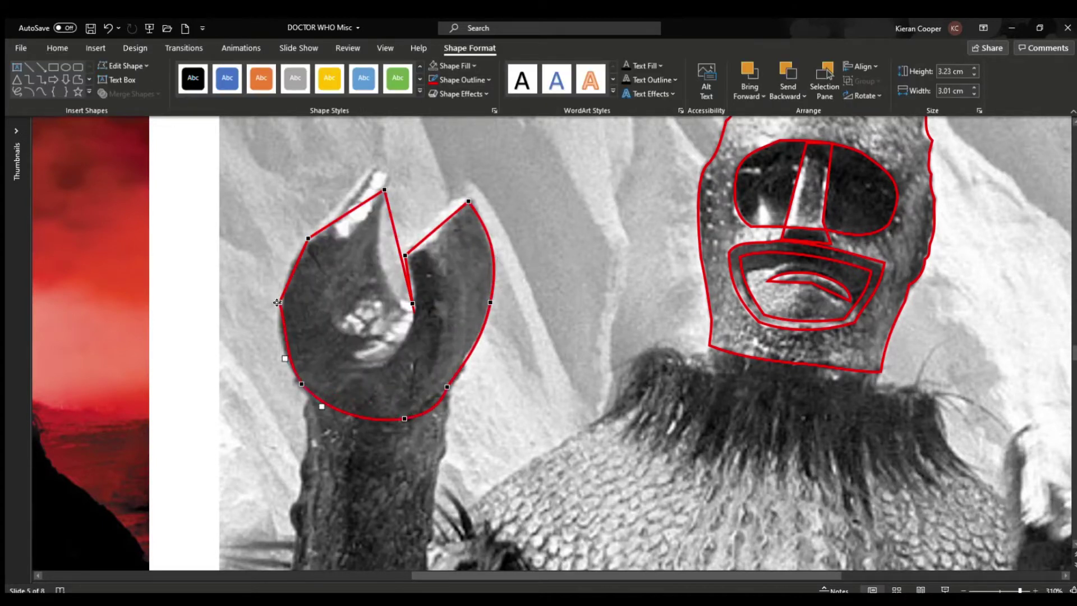
left_click_drag(288, 278, 286, 280)
left_click_drag(402, 264, 383, 239)
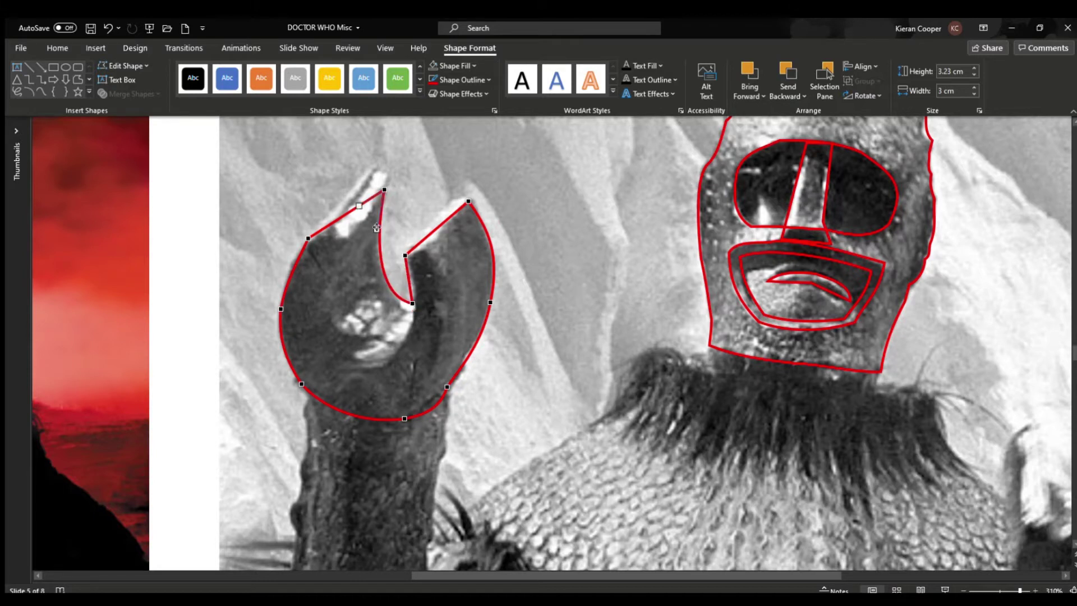
left_click(594, 284)
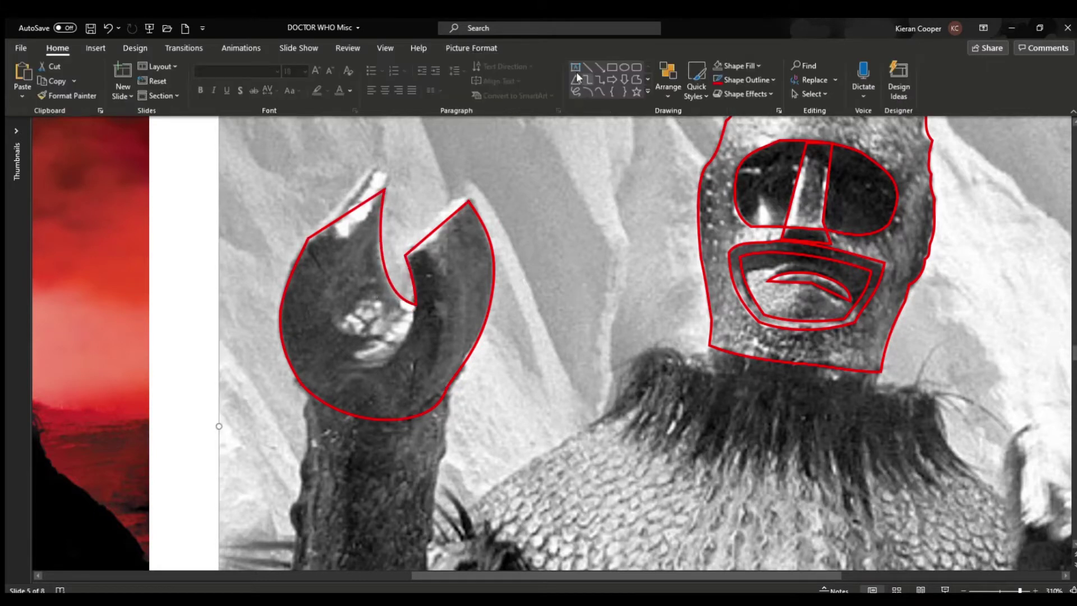
Draw a triangular freeform over the right claw tip
left_click(636, 79)
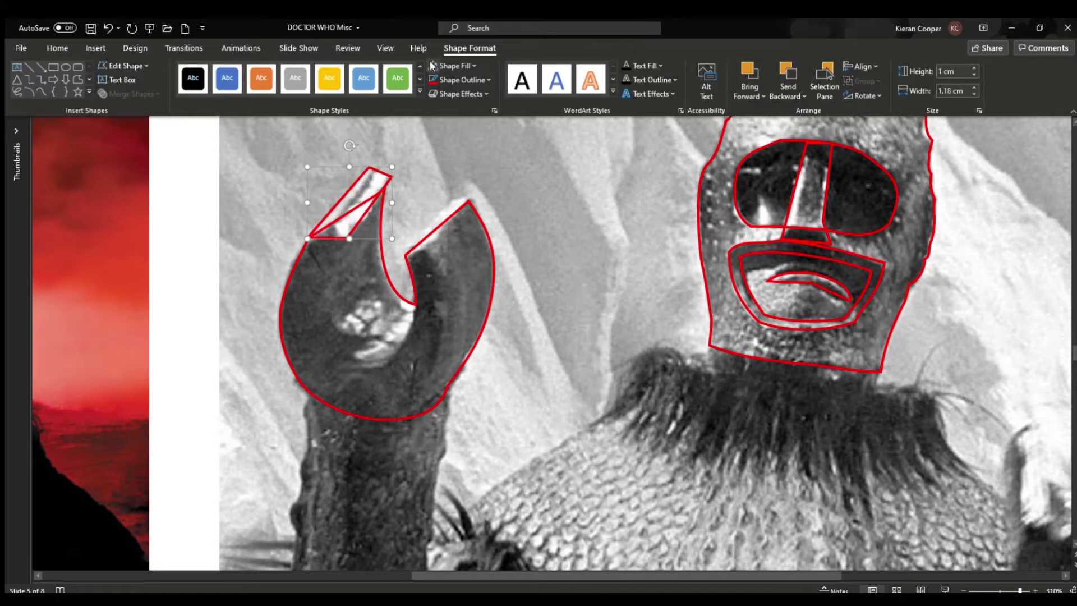
key("Escape")
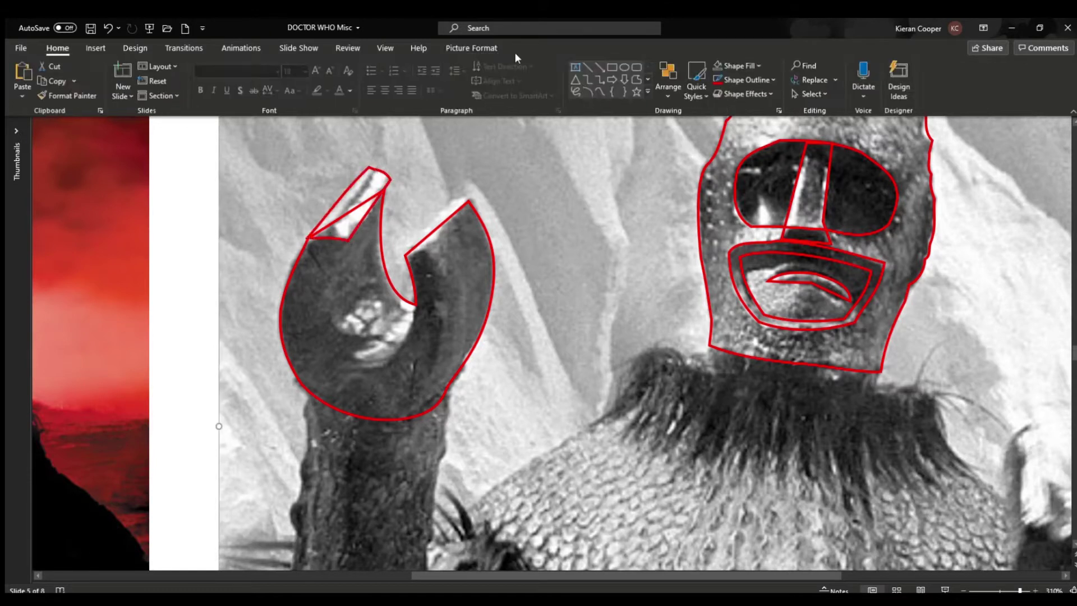
left_click(636, 79)
left_click(468, 200)
left_click(406, 253)
left_click(457, 199)
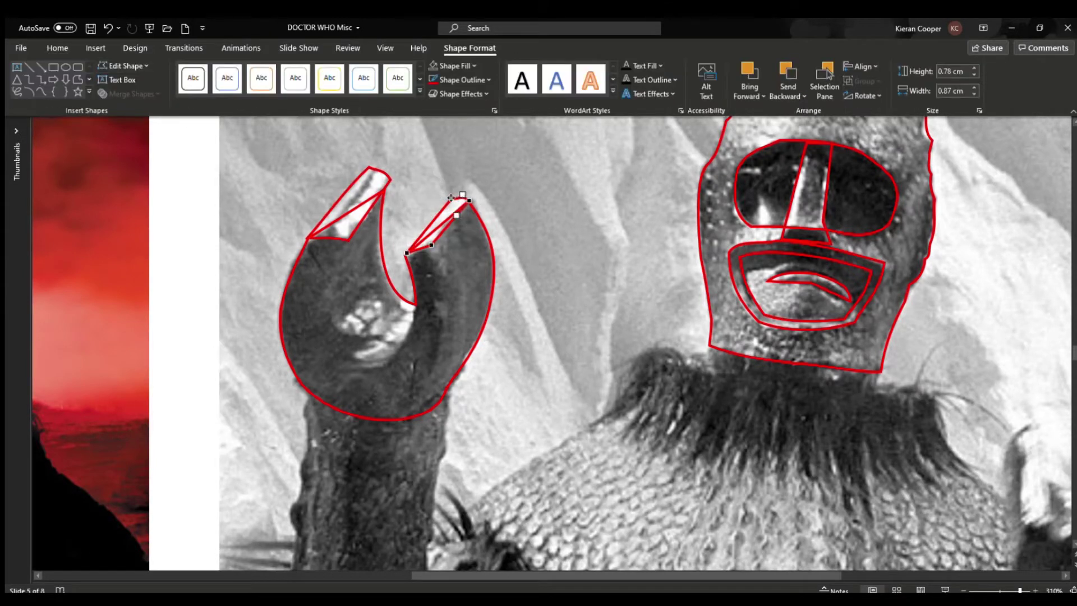
left_click(583, 275)
Trace the inner curve of the claw's hollow and bend it into a U-shape
left_click(636, 79)
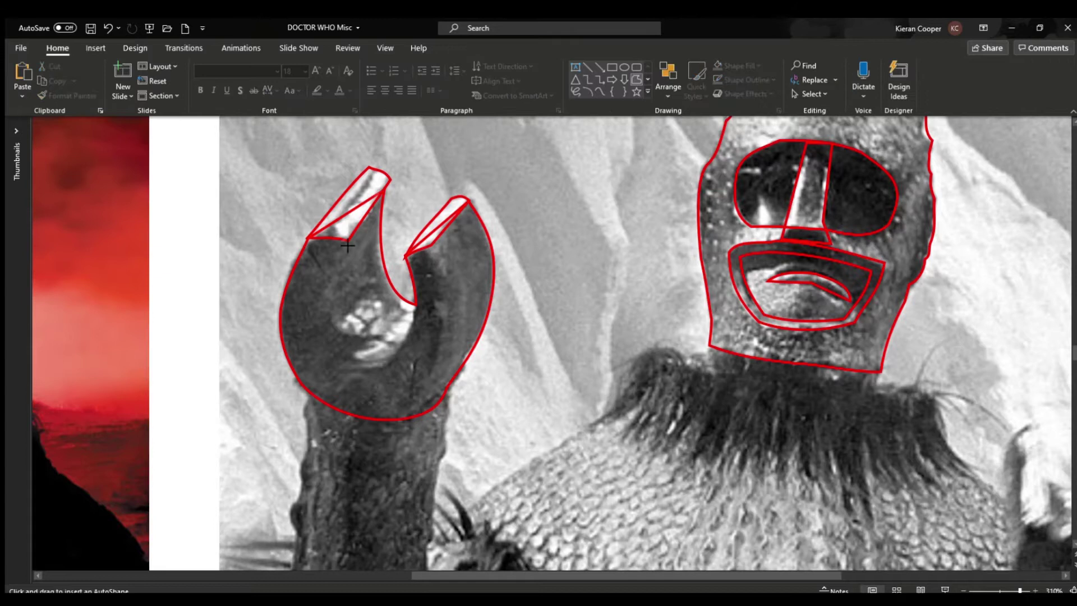
left_click(367, 368)
left_click(342, 240)
left_click(382, 187)
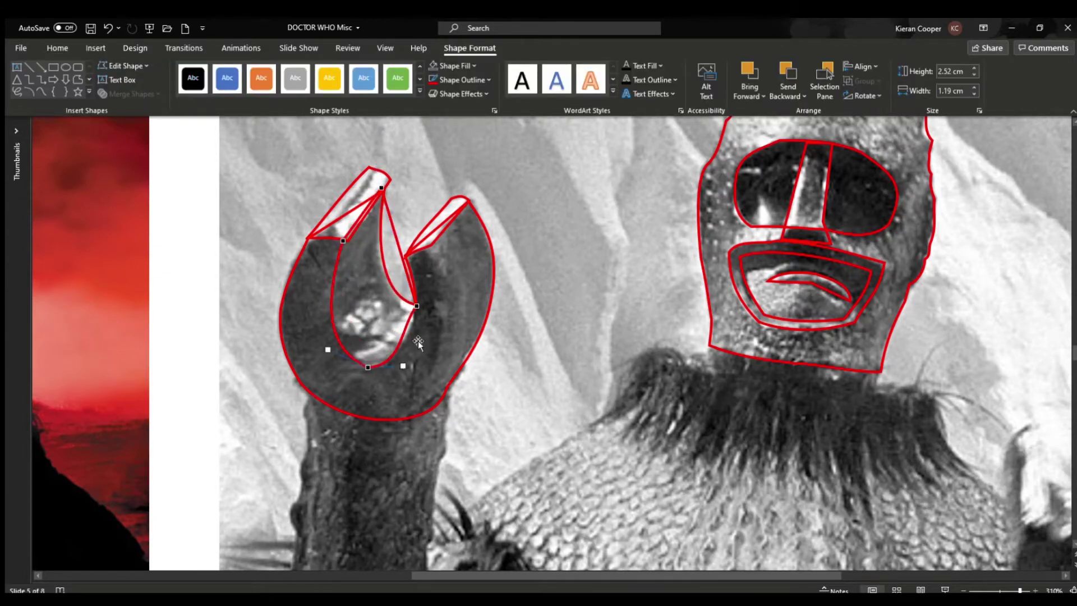
left_click(417, 305)
left_click_drag(417, 305, 416, 306)
Draw a freeform line along the right prong's inner edge
left_click(577, 275)
left_click(636, 79)
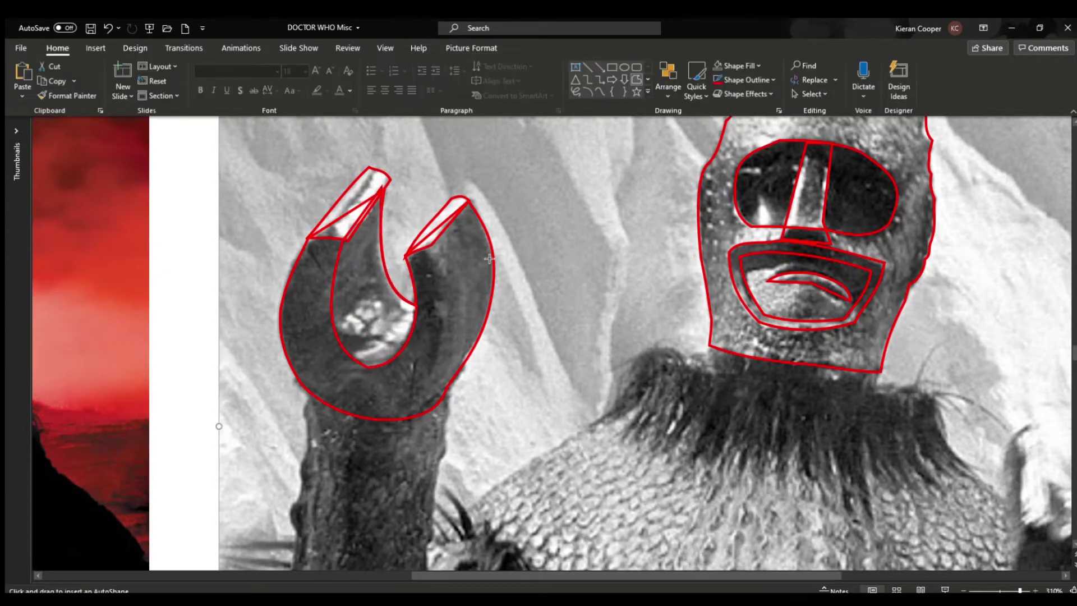
left_click(426, 252)
double_click(427, 408)
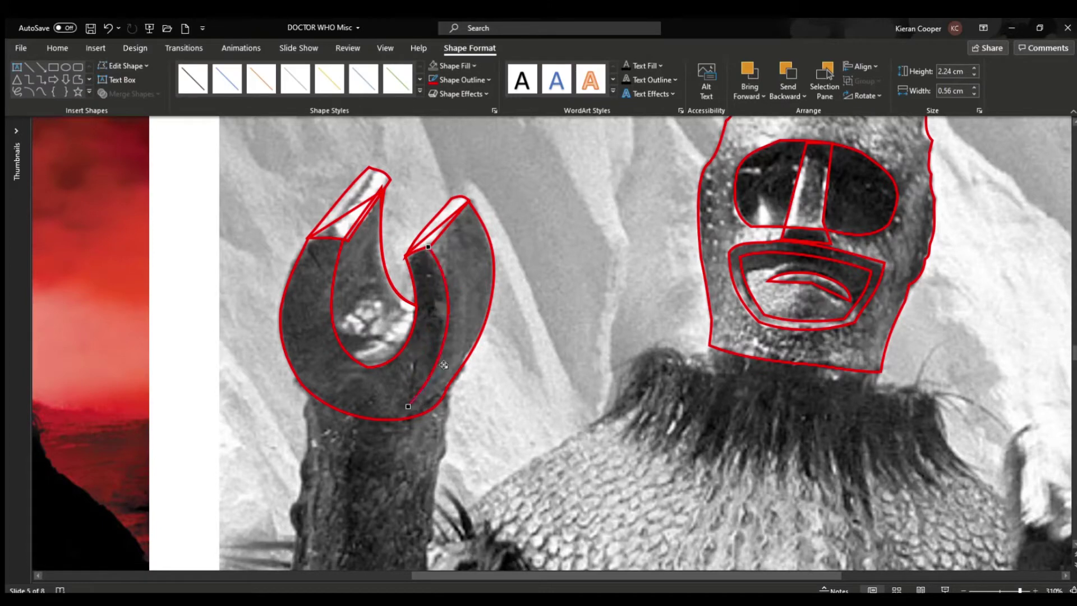
Trace a closed freeform outline beside the neck with seven corner points
scroll(435, 244, "down", 3)
left_click(636, 79)
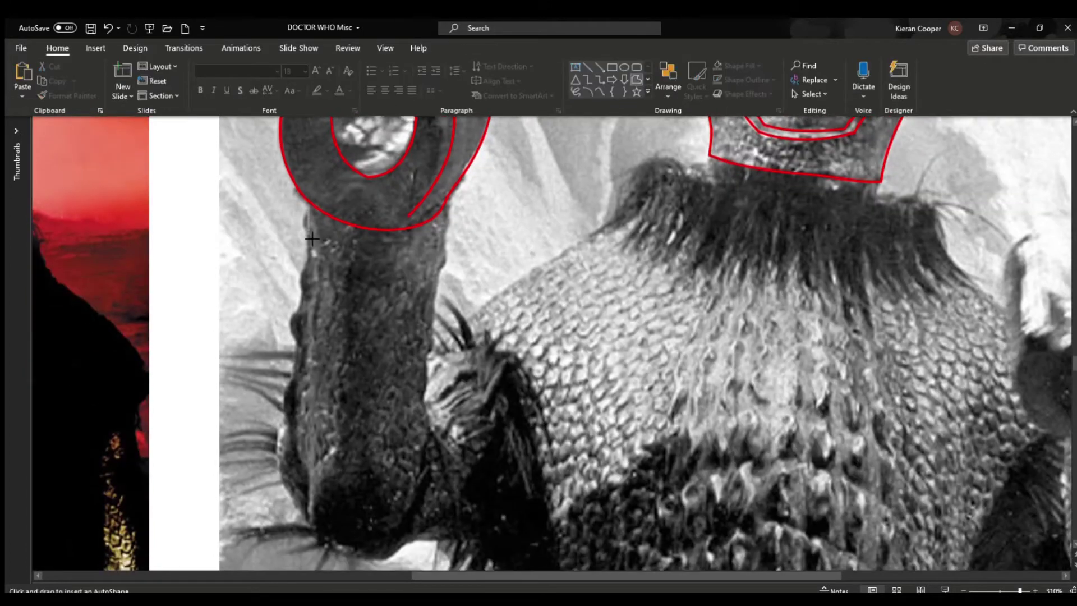
left_click(283, 421)
left_click(301, 516)
left_click(367, 552)
left_click(421, 497)
left_click(432, 426)
left_click(420, 399)
left_click(452, 203)
double_click(309, 203)
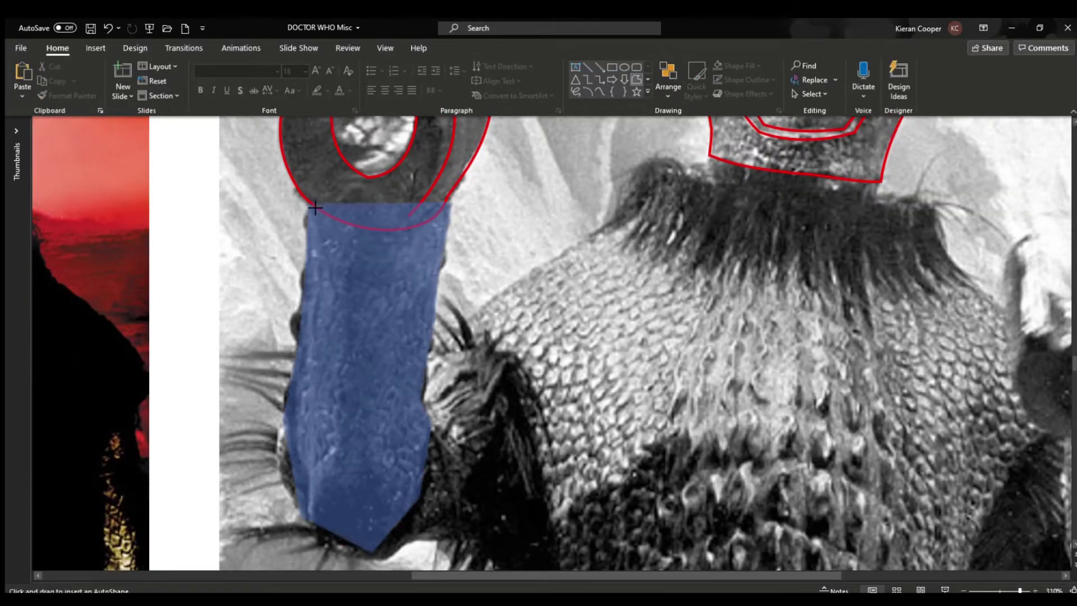
Curve the neck-side outline's edges with Edit Points and reshape its upper corner
left_click(125, 66)
left_click(135, 93)
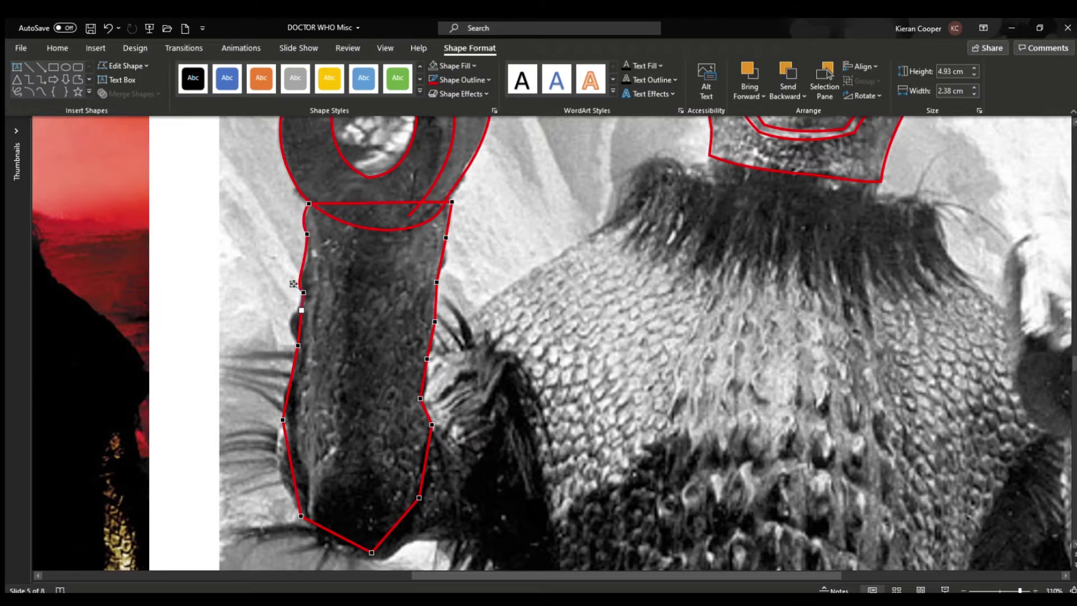
key("ctrl+z")
left_click_drag(282, 320, 283, 321)
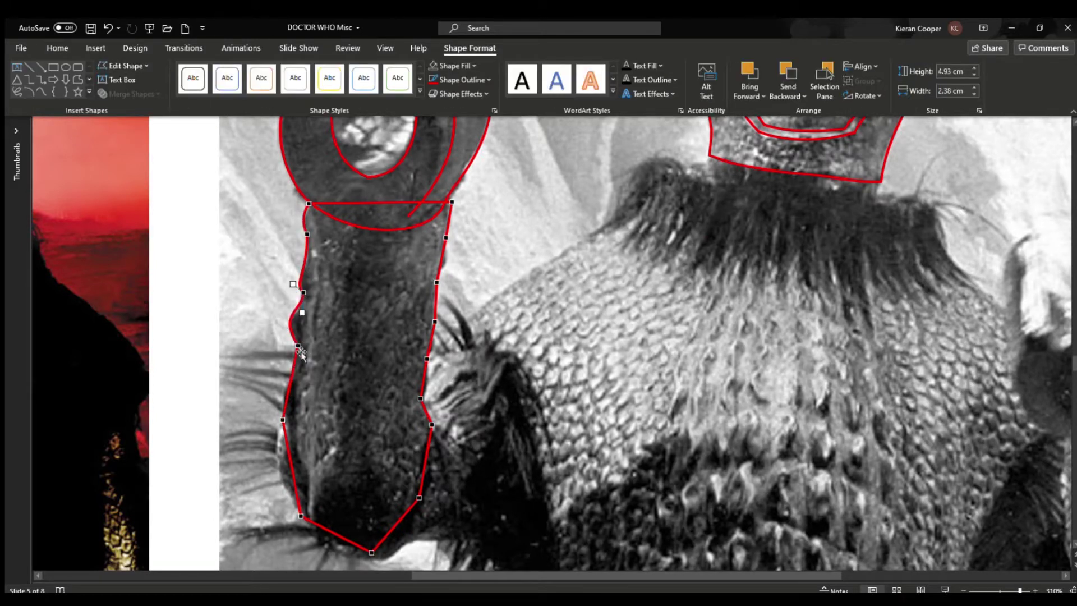
left_click_drag(293, 466, 280, 468)
left_click_drag(336, 534, 328, 546)
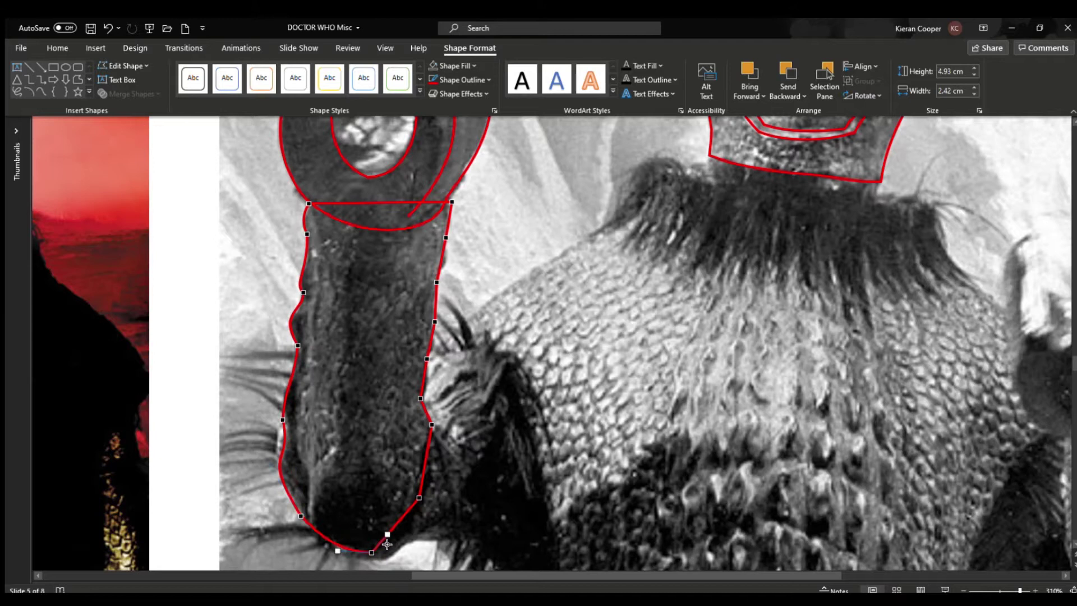
left_click_drag(396, 524, 406, 537)
left_click_drag(425, 461, 431, 460)
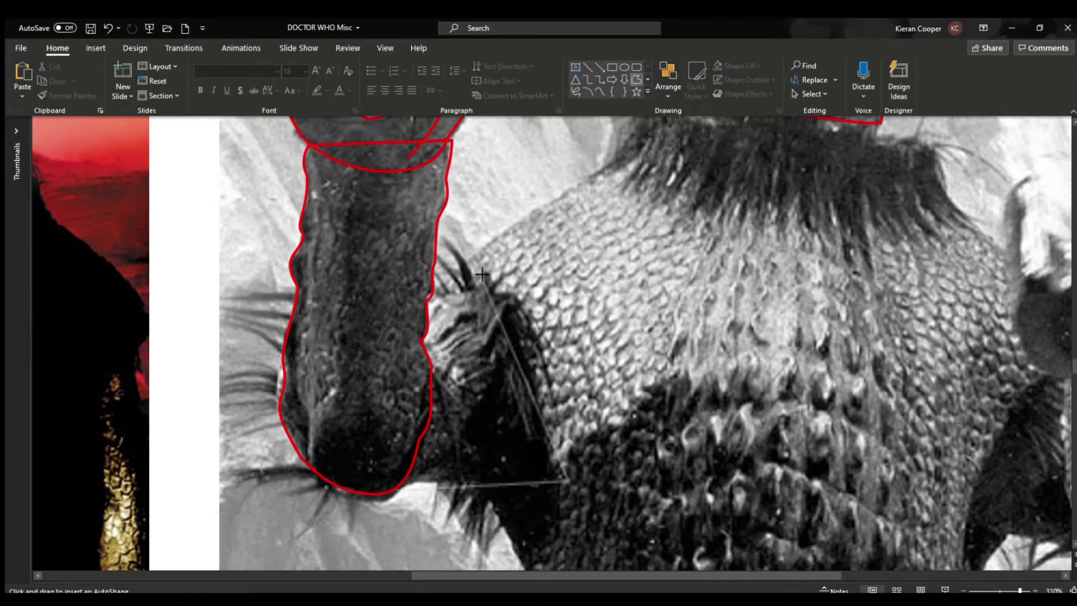
left_click(442, 81)
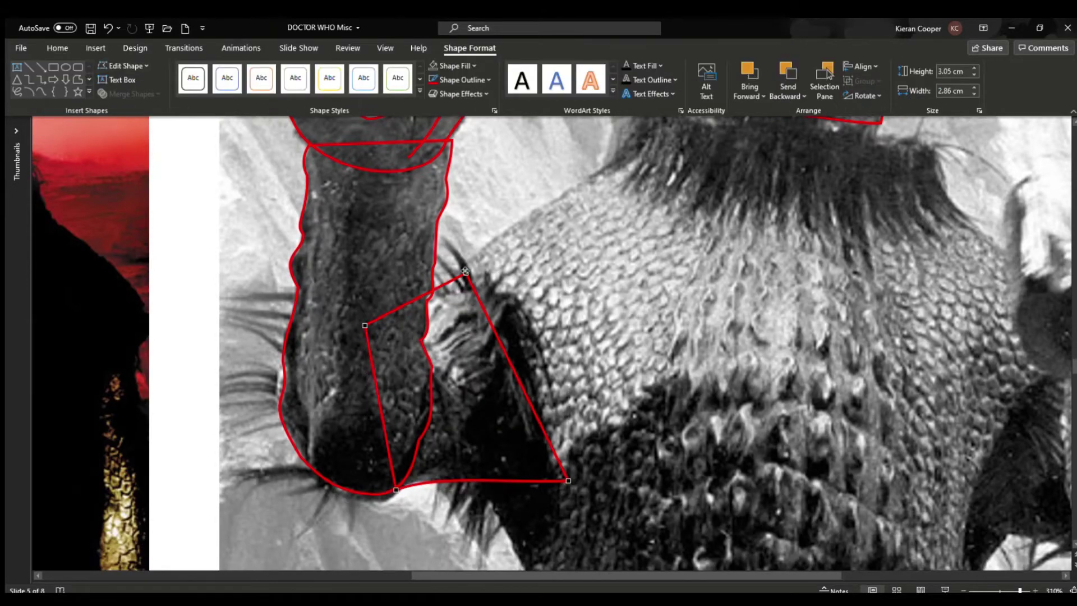
left_click_drag(466, 274, 493, 253)
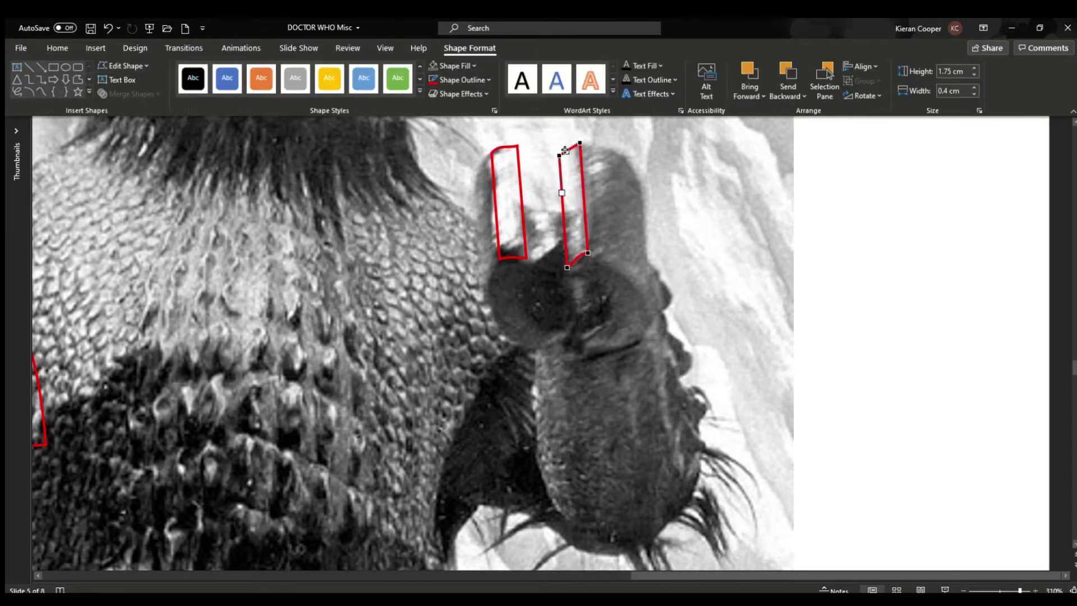
key("Escape")
Draw a four-corner outline over the hand and stretch it further down
left_click(635, 80)
left_click(586, 200)
left_click(610, 301)
left_click(523, 301)
left_click(511, 201)
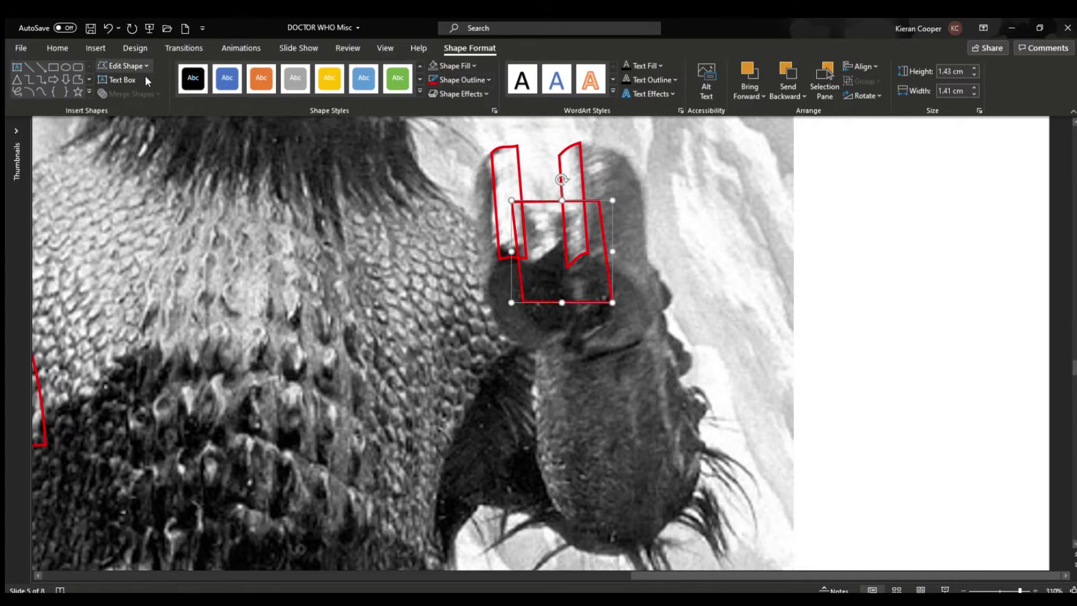
left_click_drag(579, 301, 579, 331)
key("Escape")
Draw a thin freeform outline along the arm's left side
left_click(635, 79)
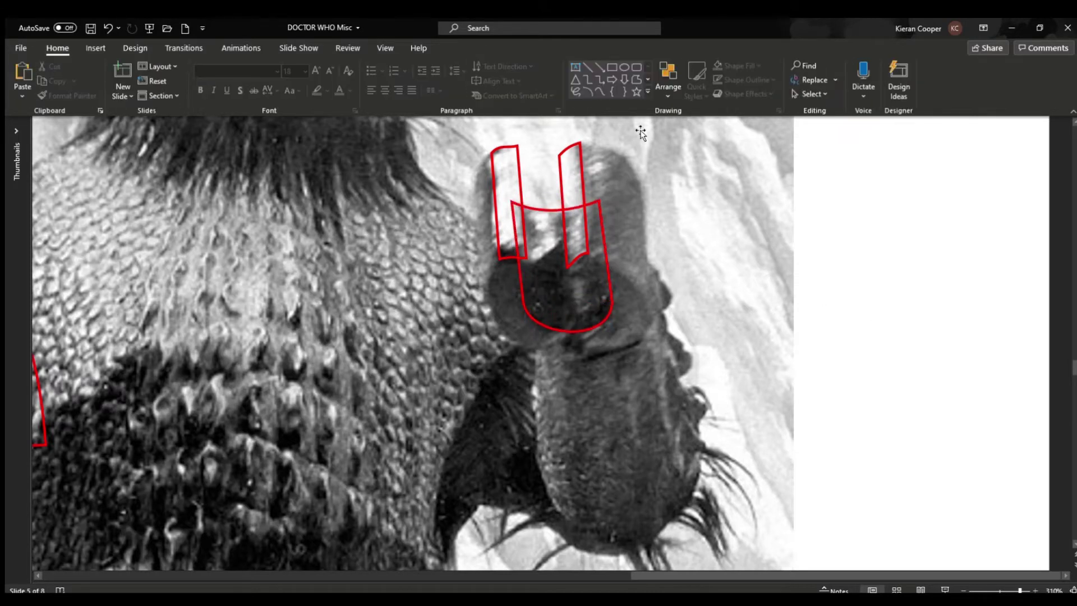
left_click(490, 149)
left_click(499, 257)
double_click(498, 328)
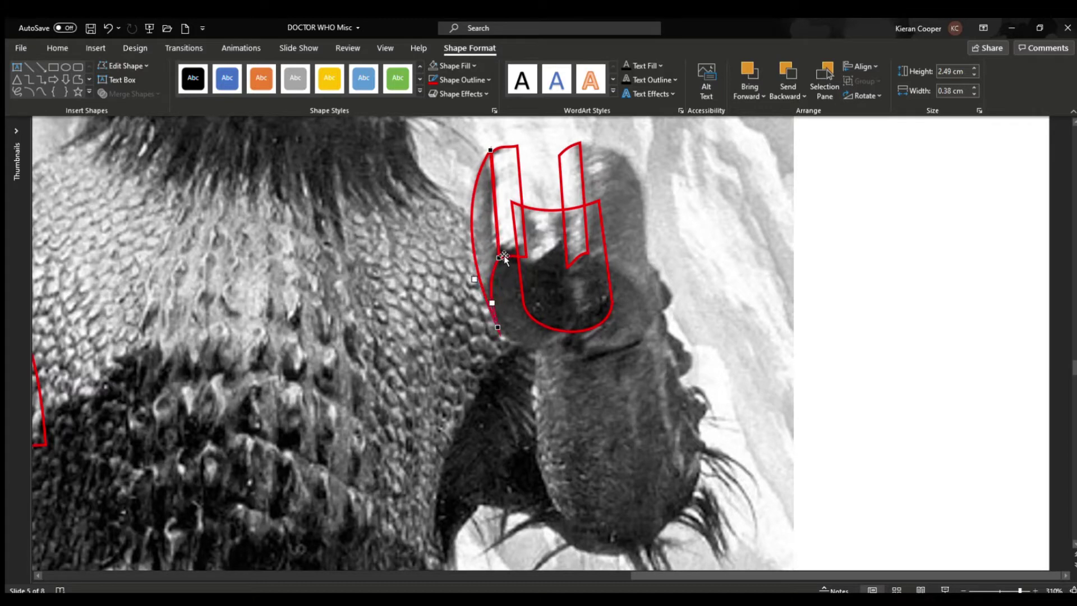
key("Escape")
Trace a closed four-point outline beside the H shape
left_click(635, 80)
left_click(577, 142)
left_click(639, 179)
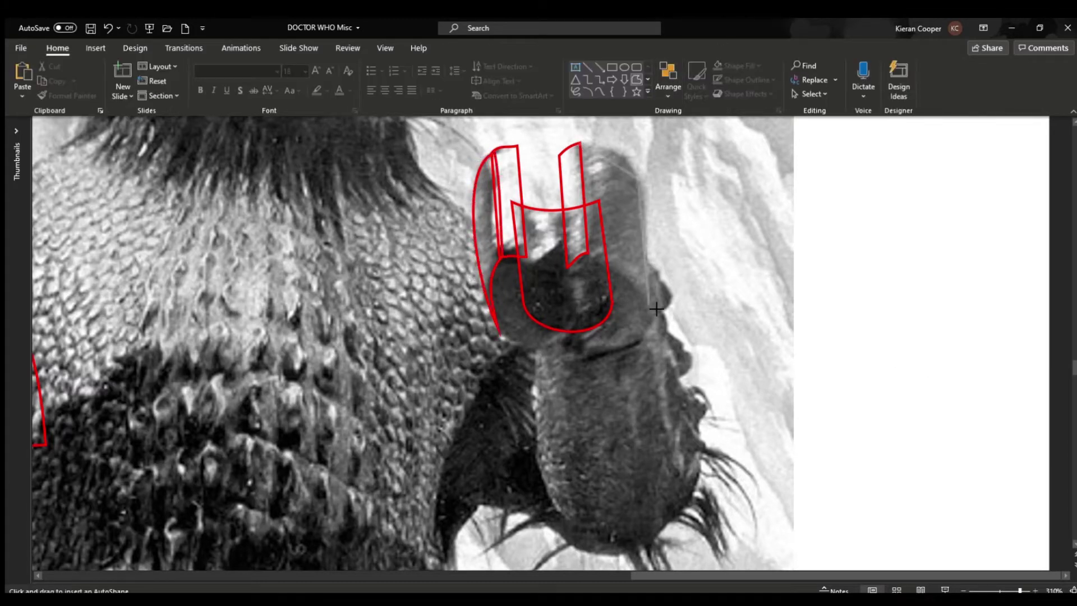
left_click(651, 321)
double_click(583, 252)
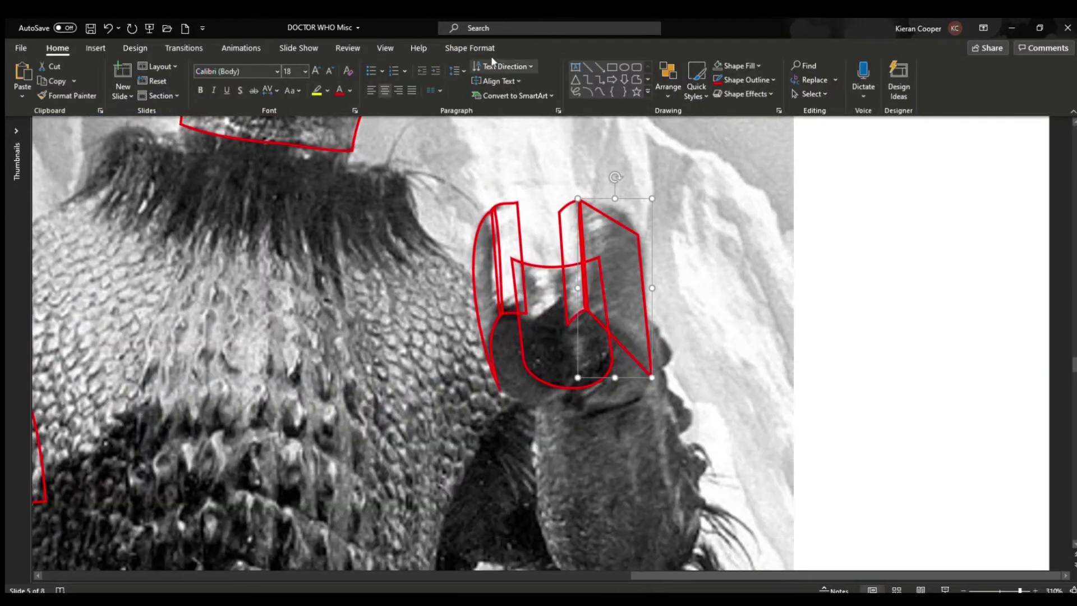
Bend that outline's right-side edges into curves with Edit Points
left_click(470, 47)
left_click(124, 66)
left_click(135, 93)
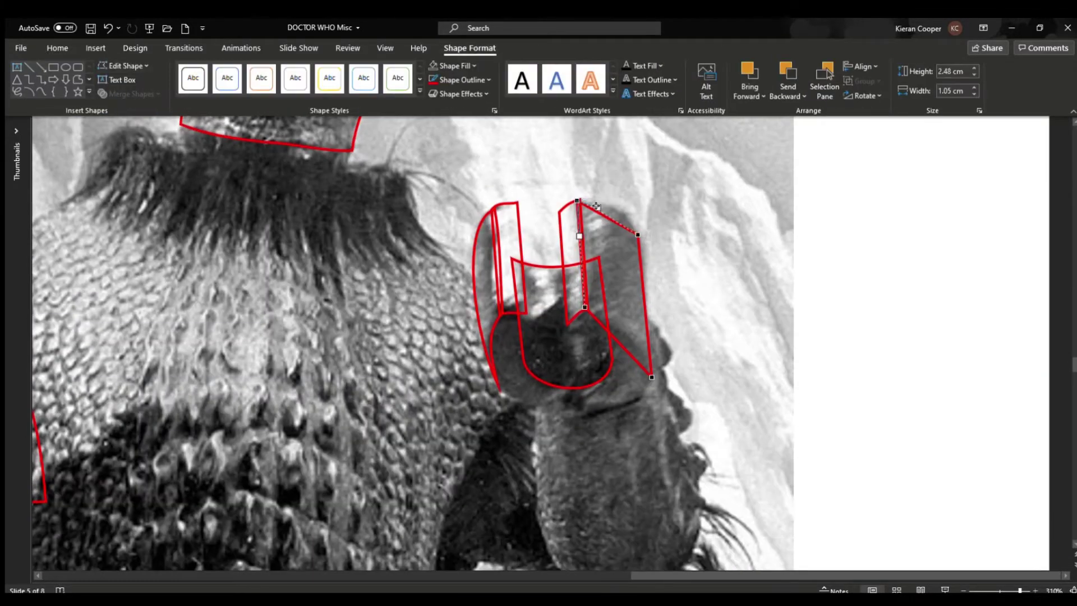
left_click_drag(608, 219, 620, 211)
left_click_drag(645, 280, 651, 280)
left_click_drag(622, 351, 606, 328)
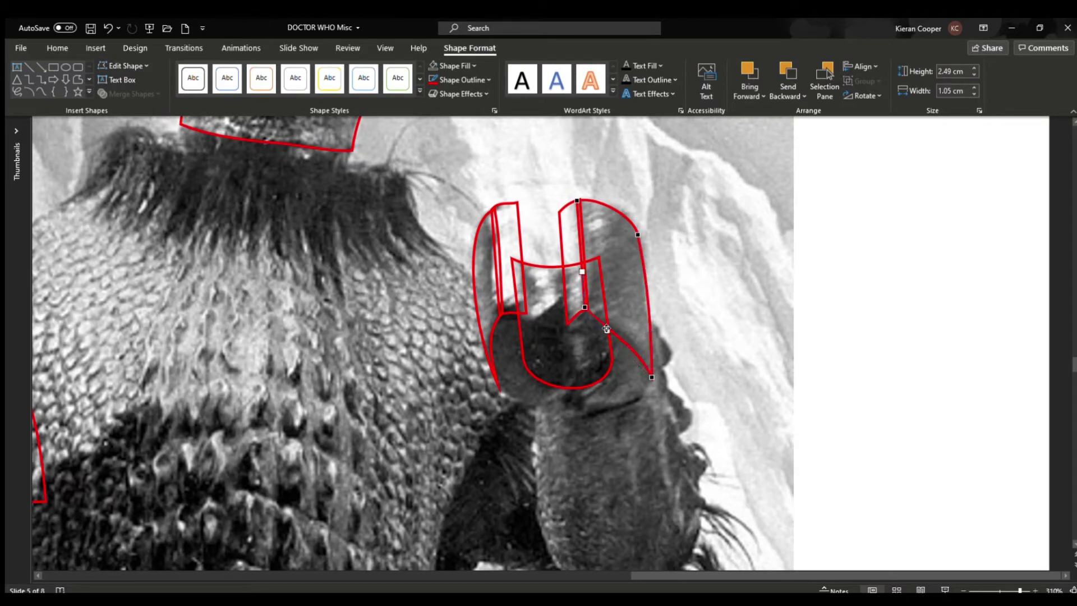
left_click(802, 330)
Draw a triangular outline below the H shape and bow its edges outward
left_click(635, 80)
left_click(590, 310)
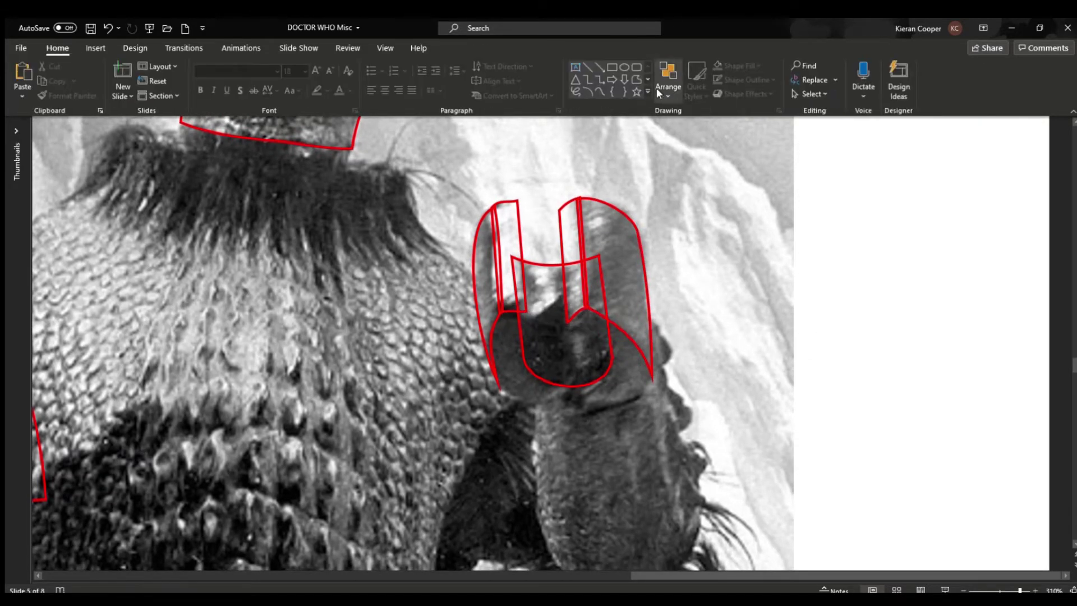
left_click(652, 380)
left_click(499, 387)
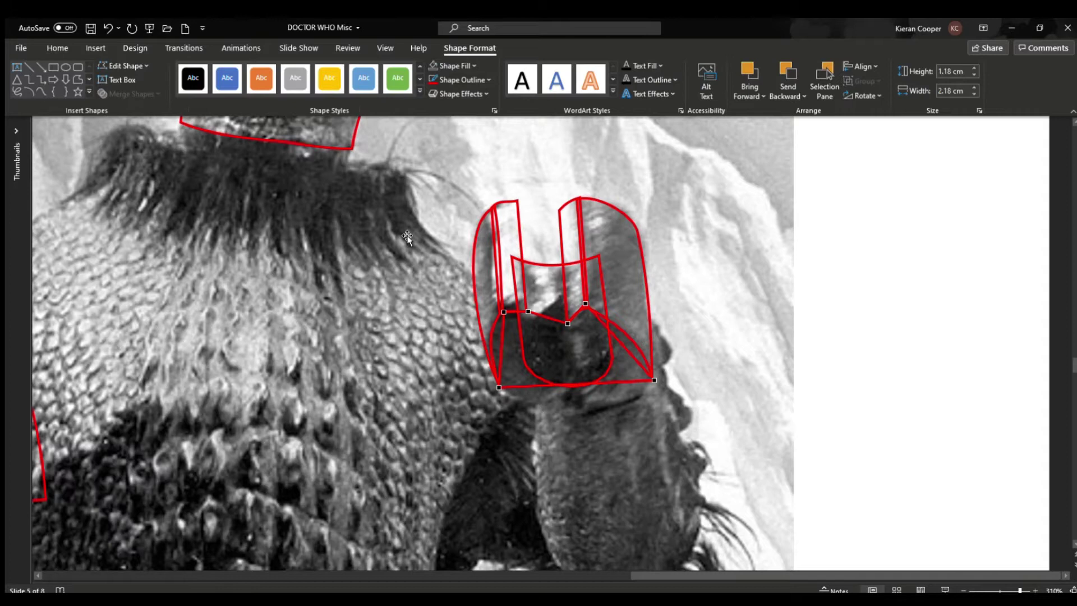
left_click_drag(572, 385, 587, 439)
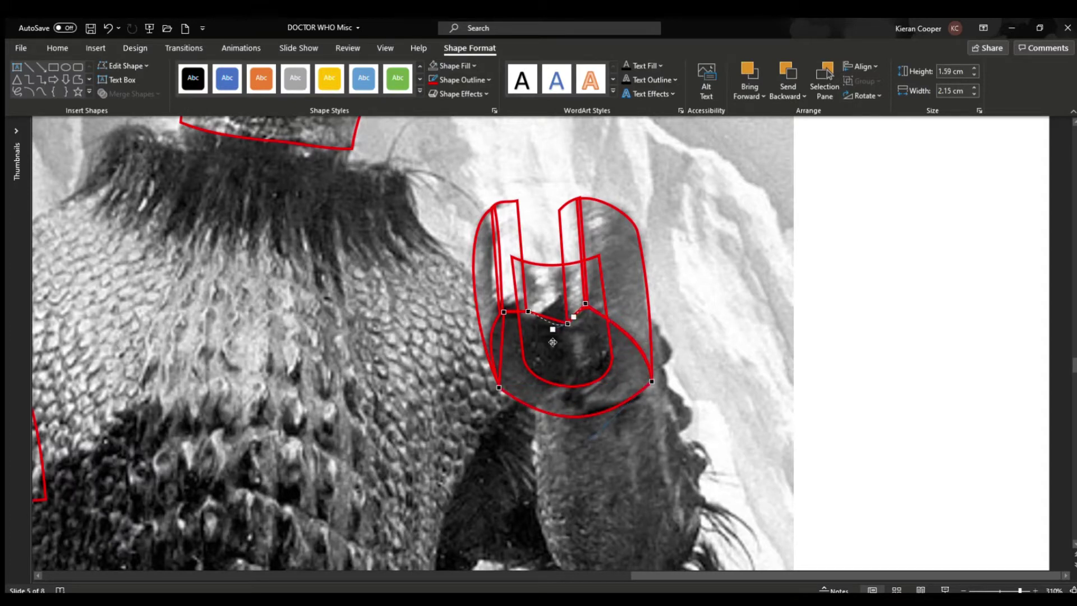
left_click_drag(574, 317, 691, 389)
left_click_drag(500, 350, 491, 357)
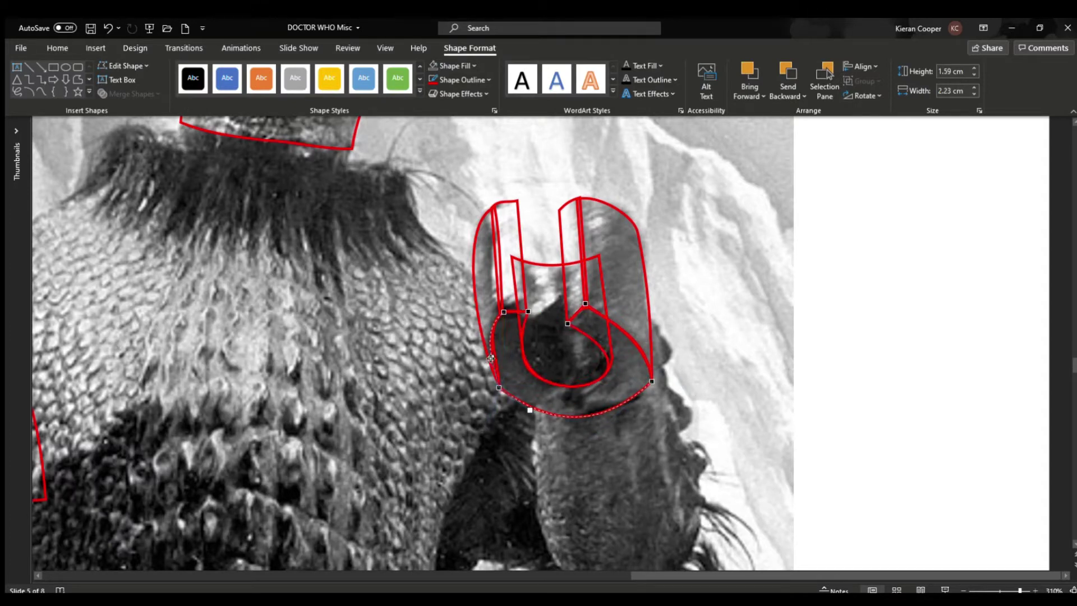
Trace the forearm outline and bulge its bottom and right edges into curves
left_click(871, 324)
scroll(897, 364, "down", 3)
left_click(636, 79)
left_click(531, 308)
left_click(572, 498)
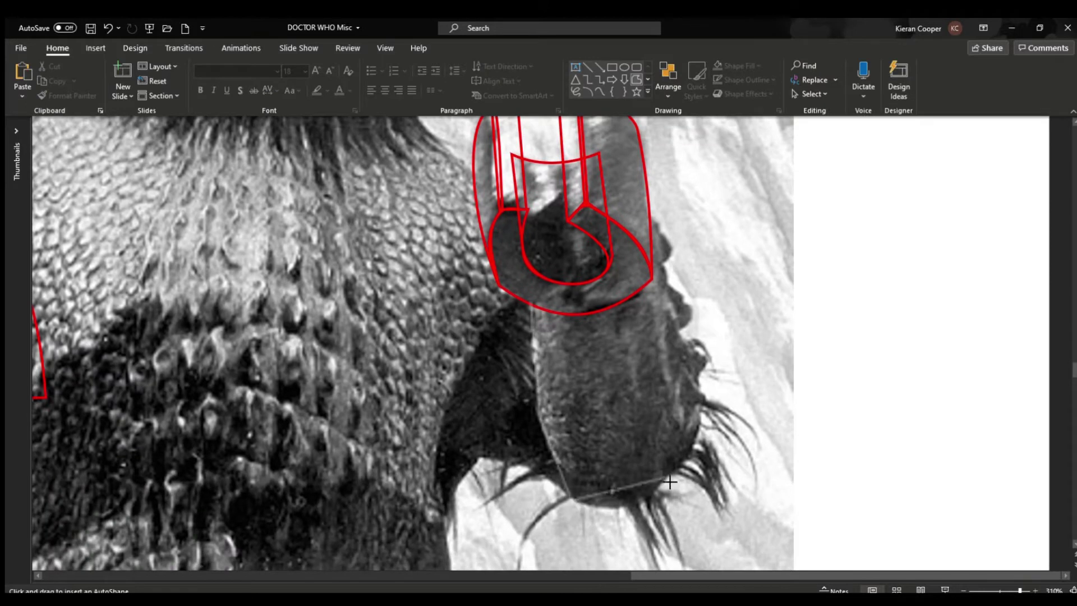
double_click(647, 214)
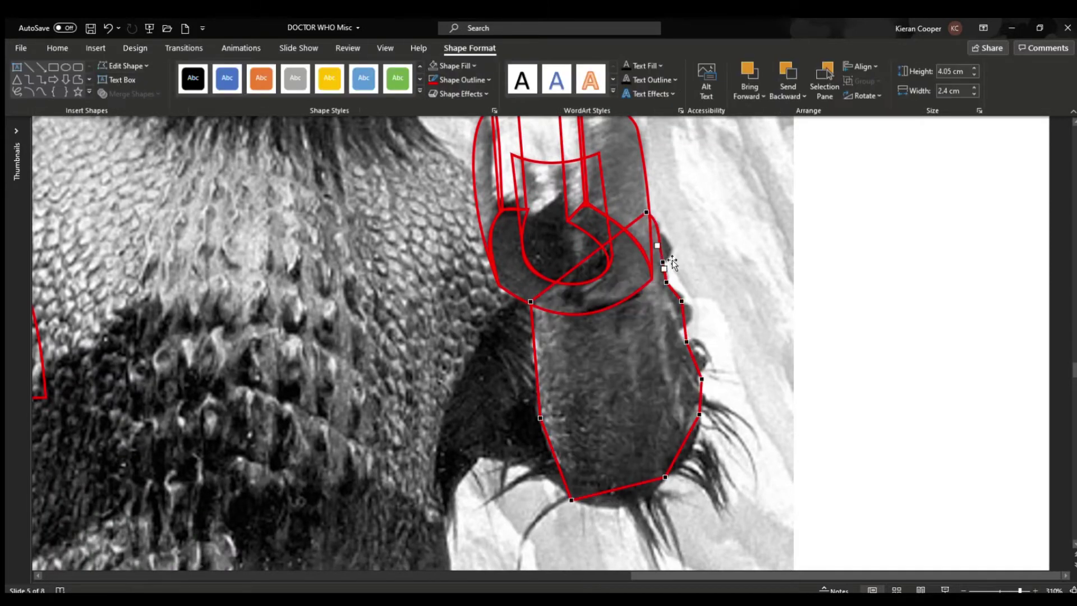
left_click_drag(712, 319, 711, 319)
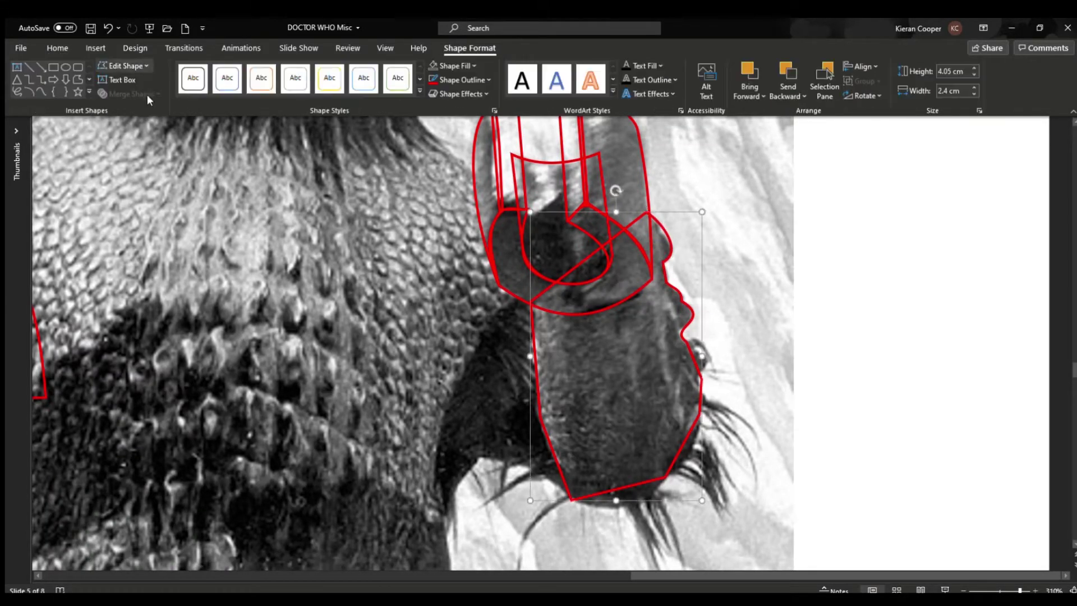
left_click_drag(636, 483, 651, 503)
left_click_drag(683, 449, 705, 403)
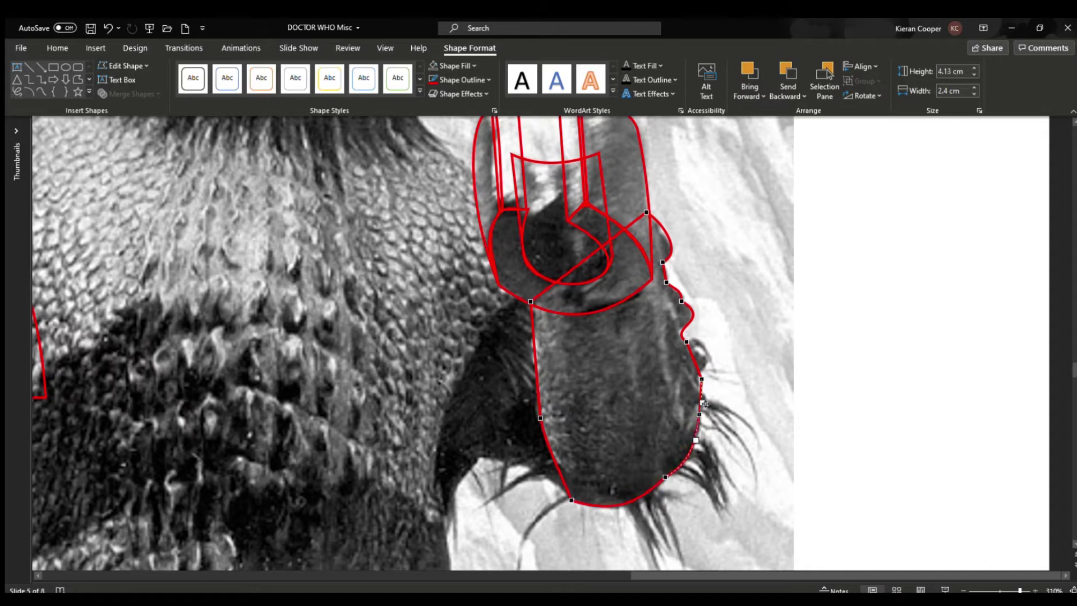
left_click(540, 418)
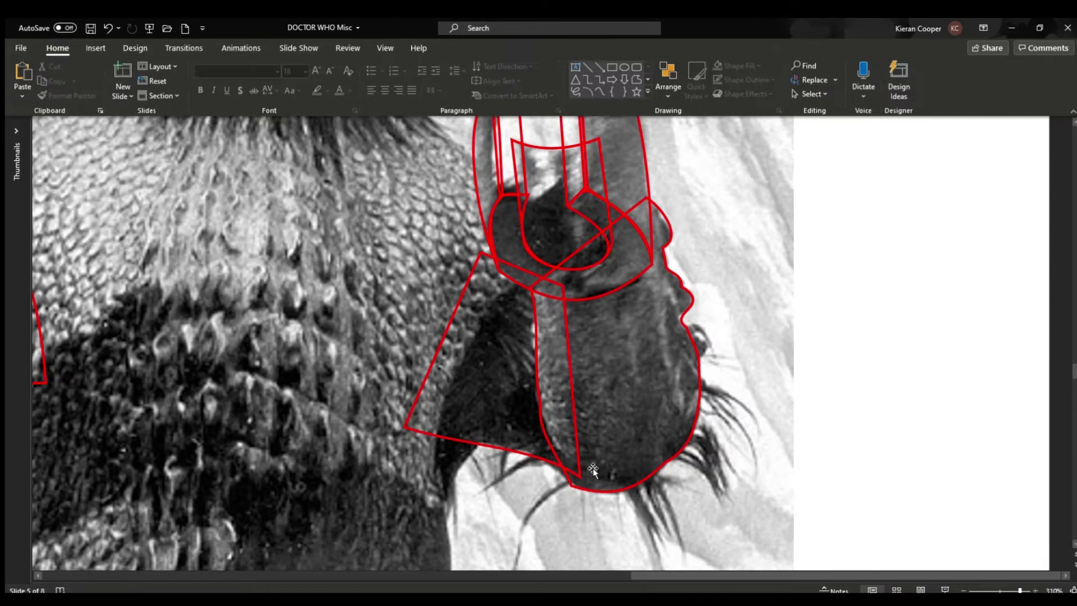
Trace a six-sided freeform outline around the torso
scroll(610, 364, "down", 3)
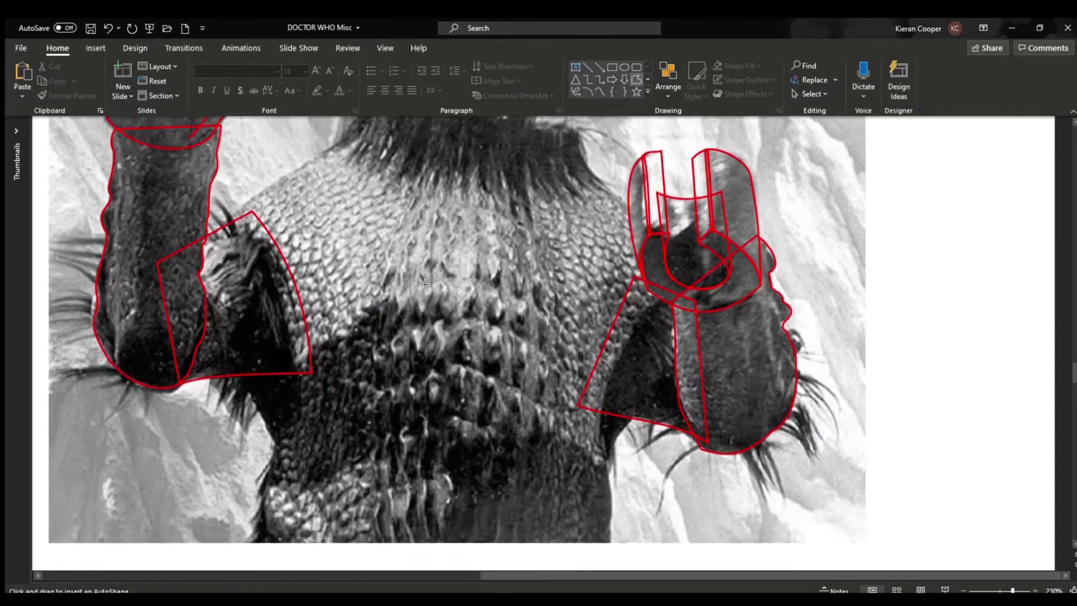
scroll(610, 365, "up", 2)
left_click(673, 367)
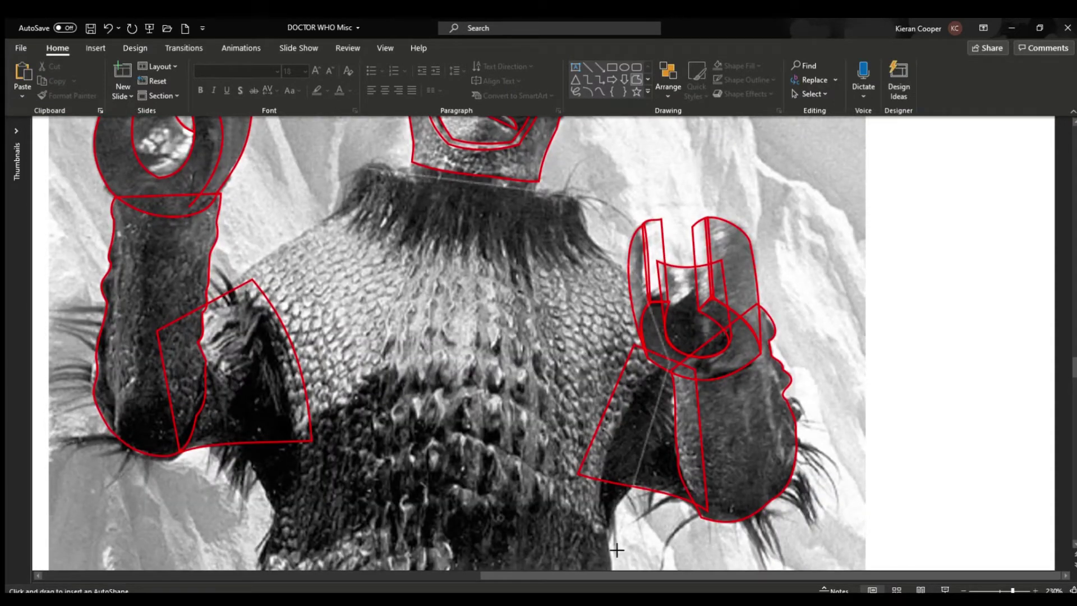
left_click(610, 559)
left_click(262, 556)
left_click(218, 278)
left_click(365, 168)
left_click(575, 195)
left_click(672, 364)
Curve the torso outline's top, right side and lower-left edge with Edit Points
left_click(125, 68)
left_click(132, 93)
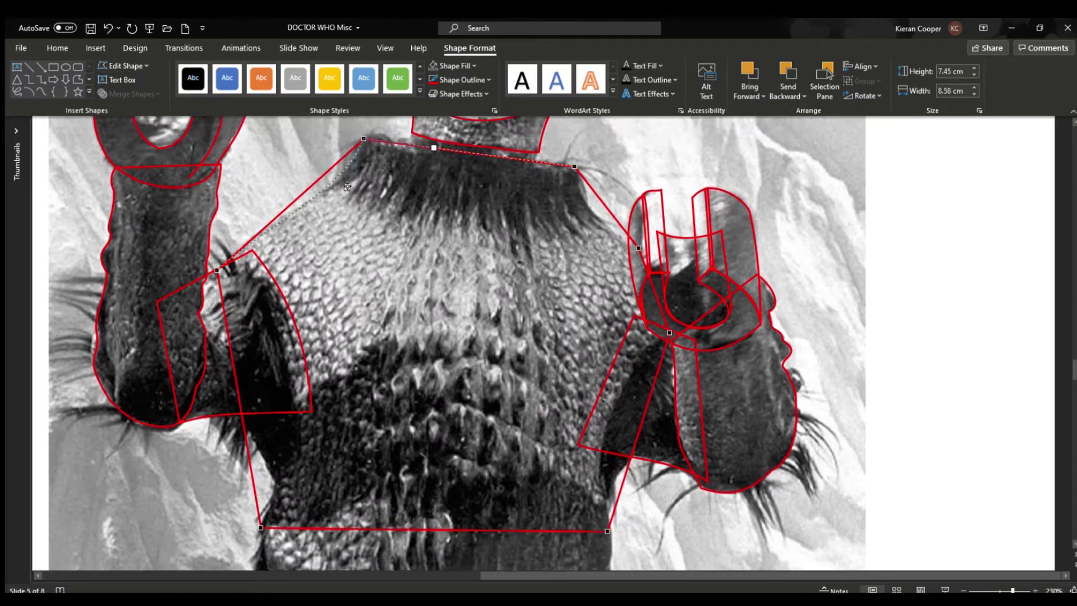
left_click_drag(438, 146, 443, 150)
left_click_drag(578, 397, 580, 398)
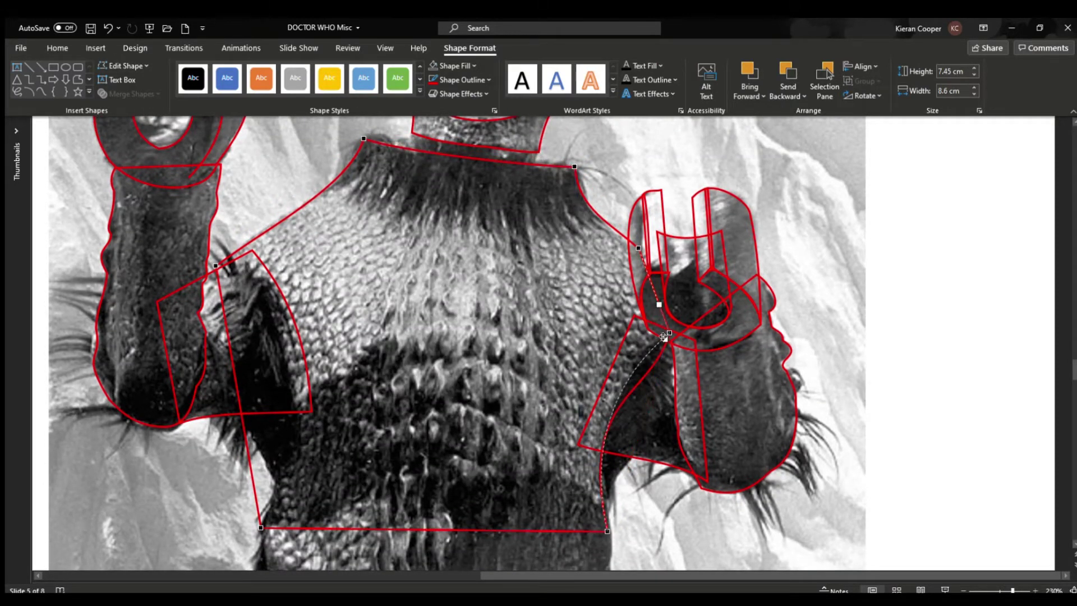
left_click_drag(247, 432, 292, 409)
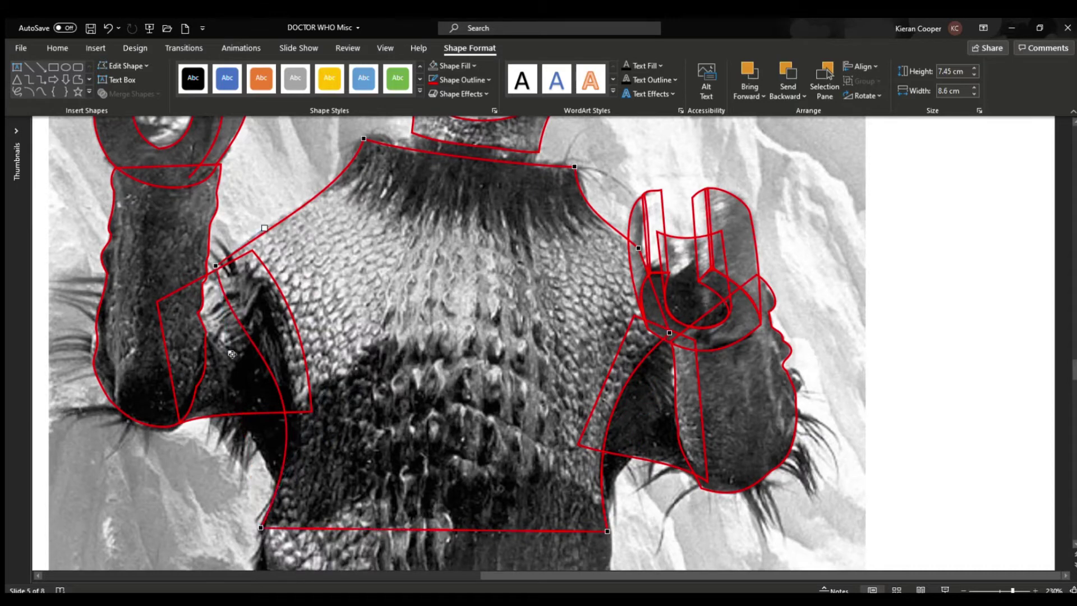
Draw small triangular fur tufts under the left and right arms
left_click(923, 409)
left_click(576, 92)
left_click(235, 399)
left_click(340, 412)
left_click(285, 499)
left_click(235, 400)
left_click(588, 415)
left_click(648, 447)
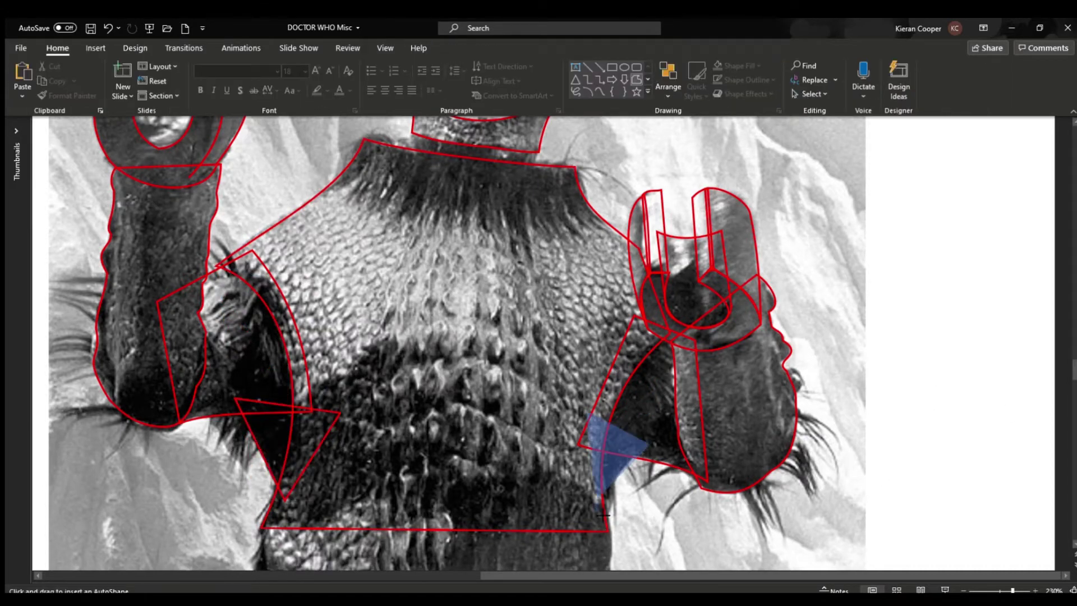
double_click(594, 504)
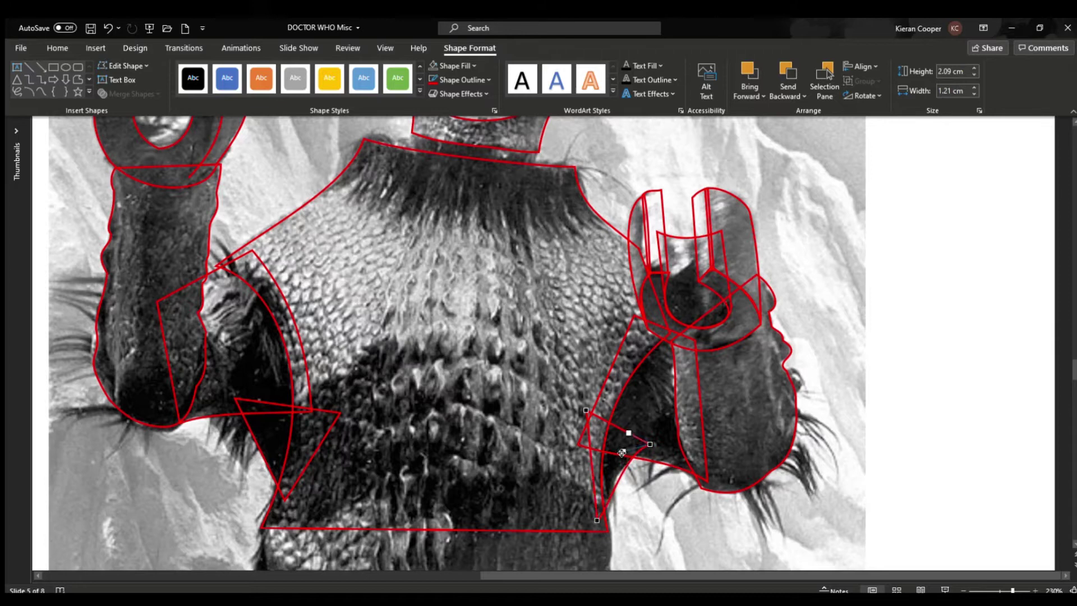
scroll(560, 477, "down", 2)
left_click(534, 435)
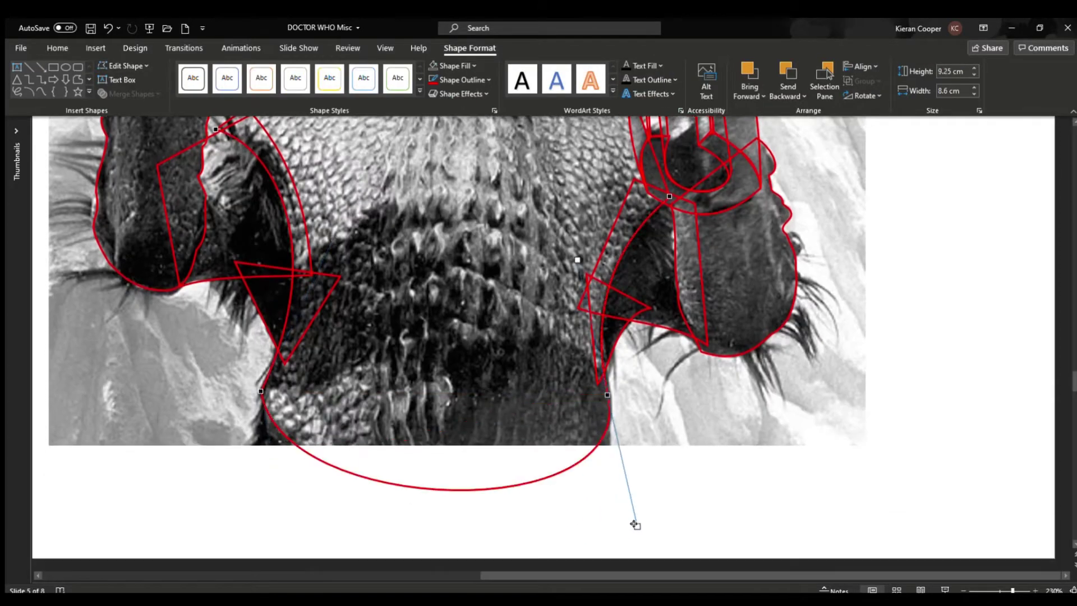
scroll(634, 520, "up", 3)
Close the outline around the neck band and add a thin line along its top
left_click(413, 200)
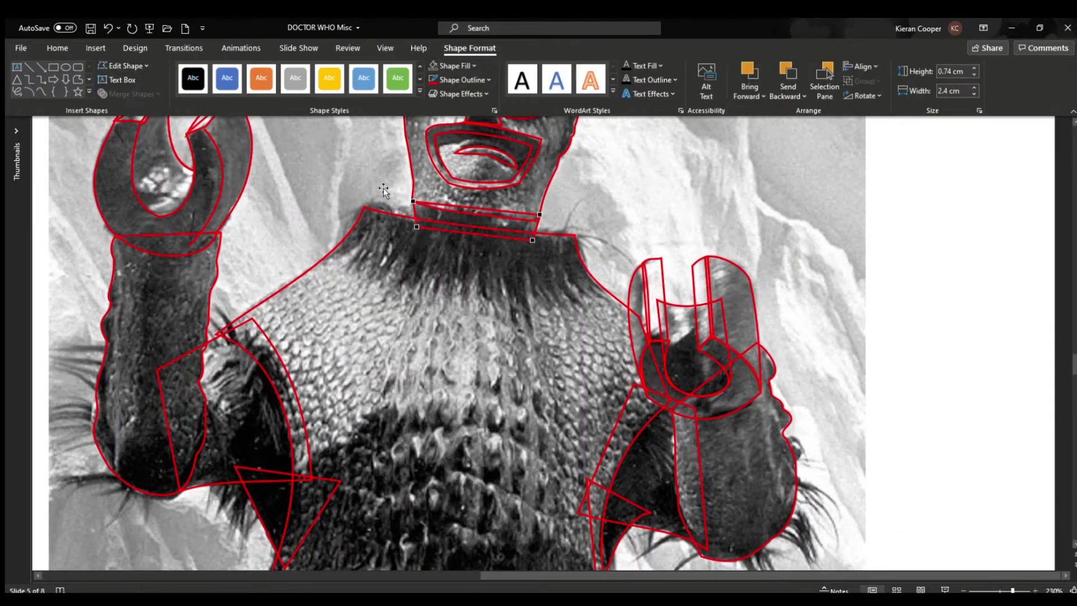
left_click_drag(416, 198, 536, 216)
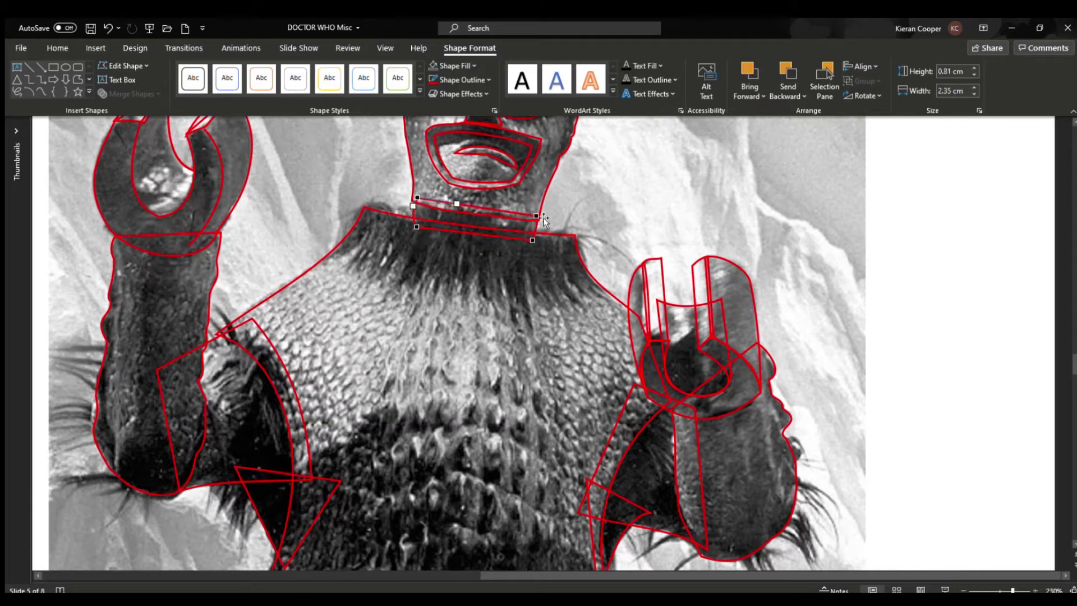
key("Escape")
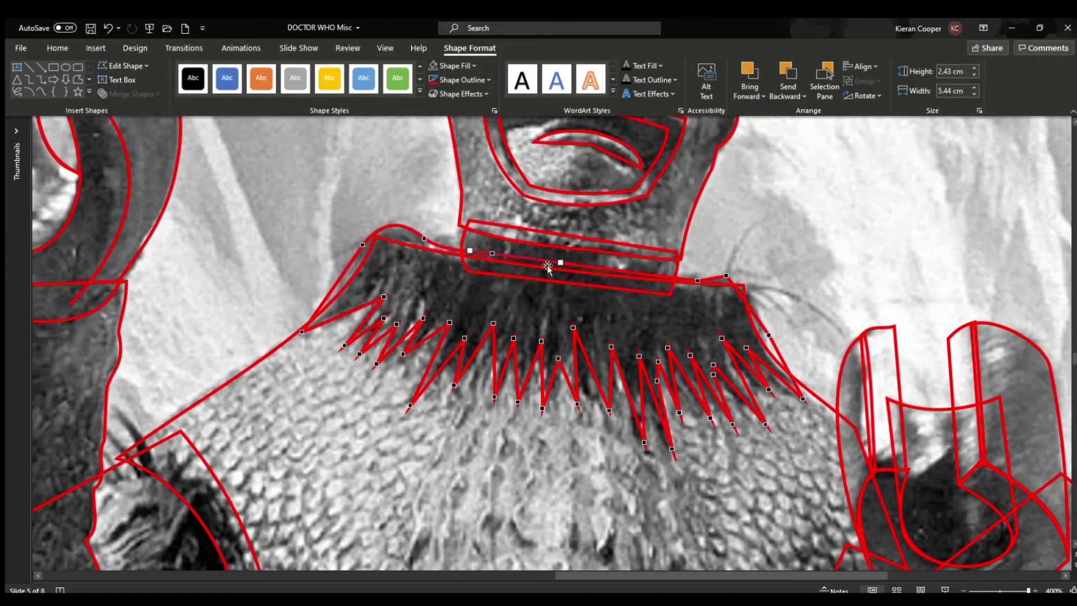
Reshape the fur collar's spikes, curving its right edge and stretching its left end
left_click(726, 275)
left_click_drag(775, 358, 790, 374)
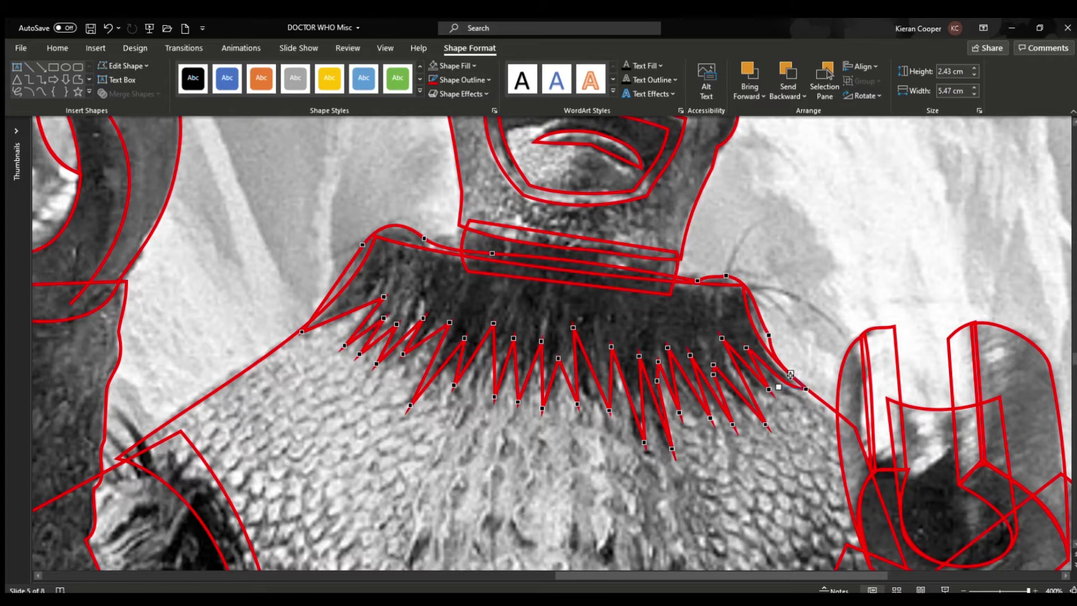
mouse_move(722, 383)
left_mouse_down()
mouse_move(743, 395)
mouse_move(676, 409)
mouse_move(653, 393)
mouse_move(645, 413)
left_mouse_up()
left_click_drag(592, 385, 590, 400)
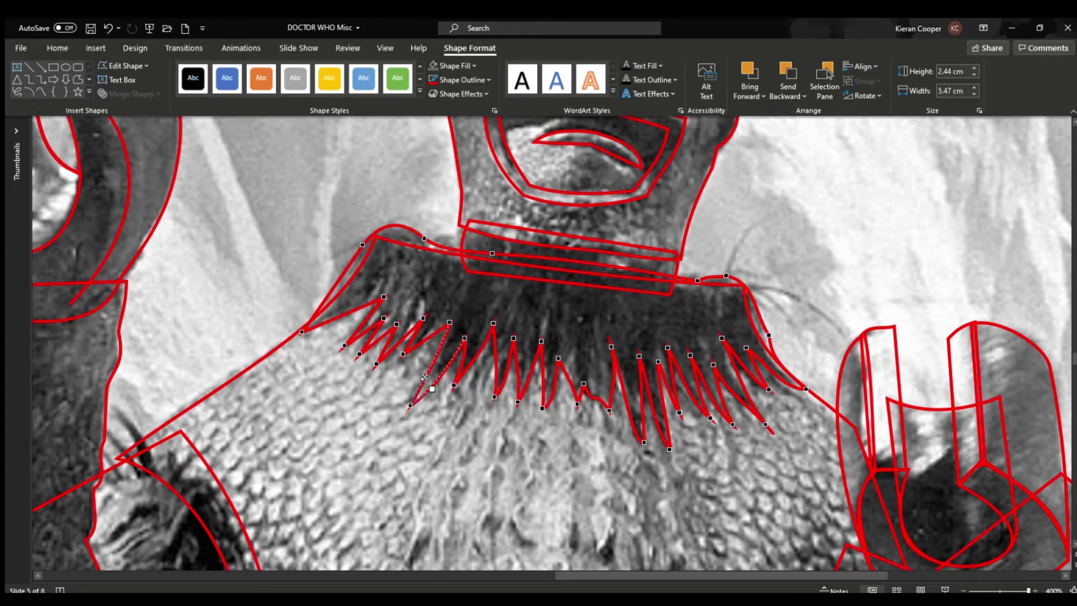
left_click_drag(384, 333, 366, 343)
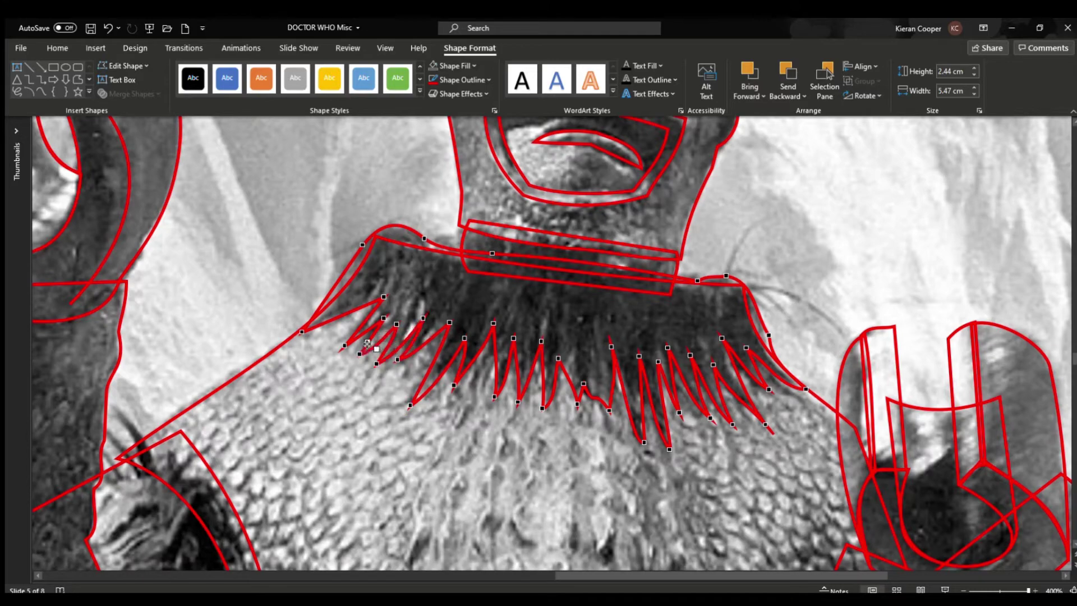
left_click_drag(361, 245, 320, 306)
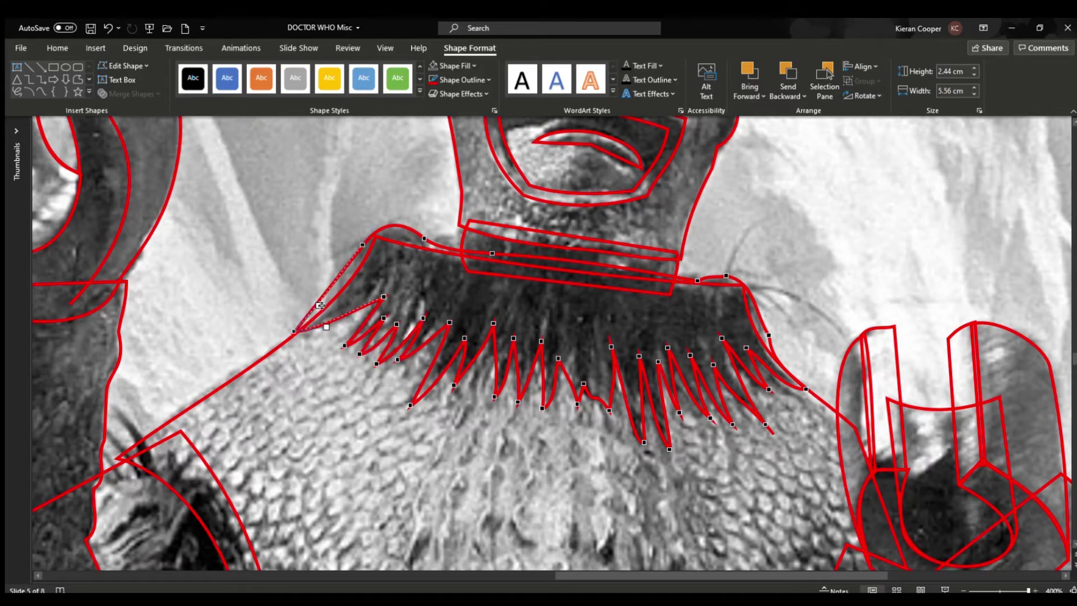
left_click(722, 377)
scroll(776, 347, "down", 5, "ctrl")
Sketch a jagged Scribble fur shape over the left arm with a red outline
scroll(653, 348, "down", 1)
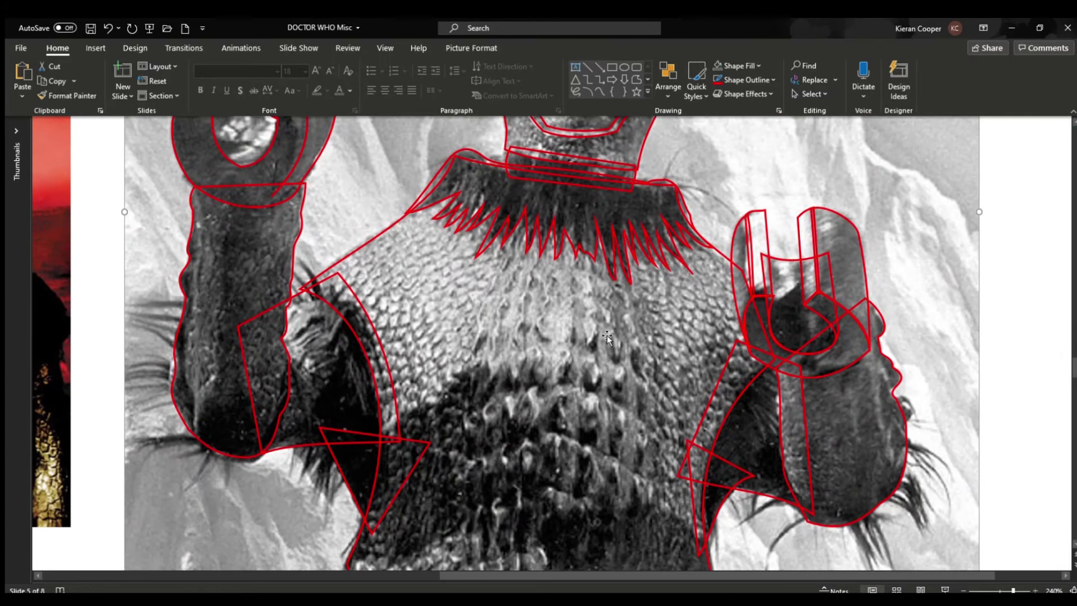
left_click(636, 79)
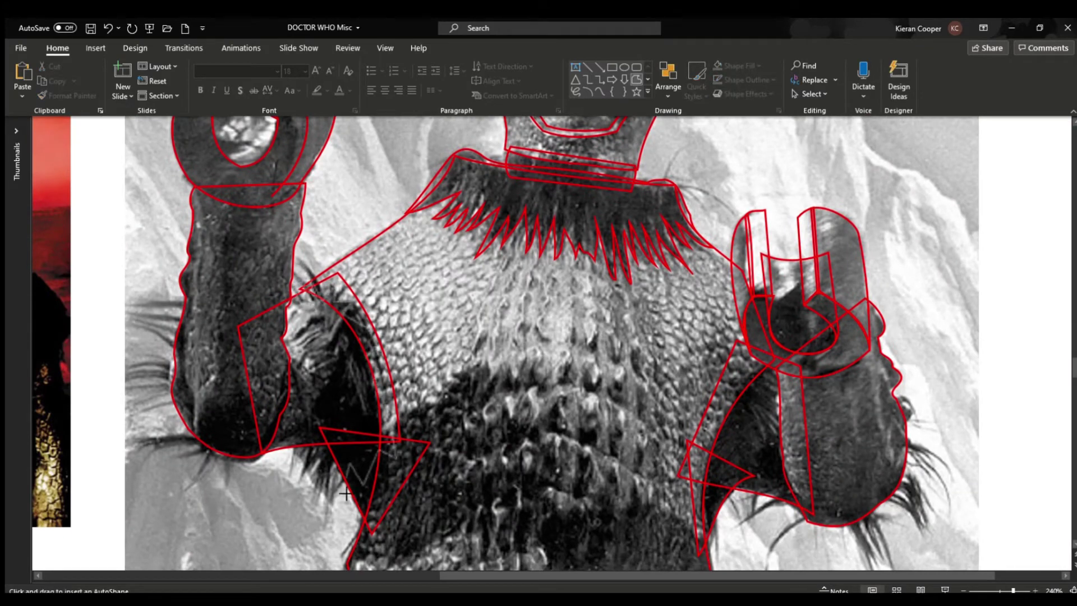
left_click_drag(297, 307, 303, 292)
key("ctrl+shift+v")
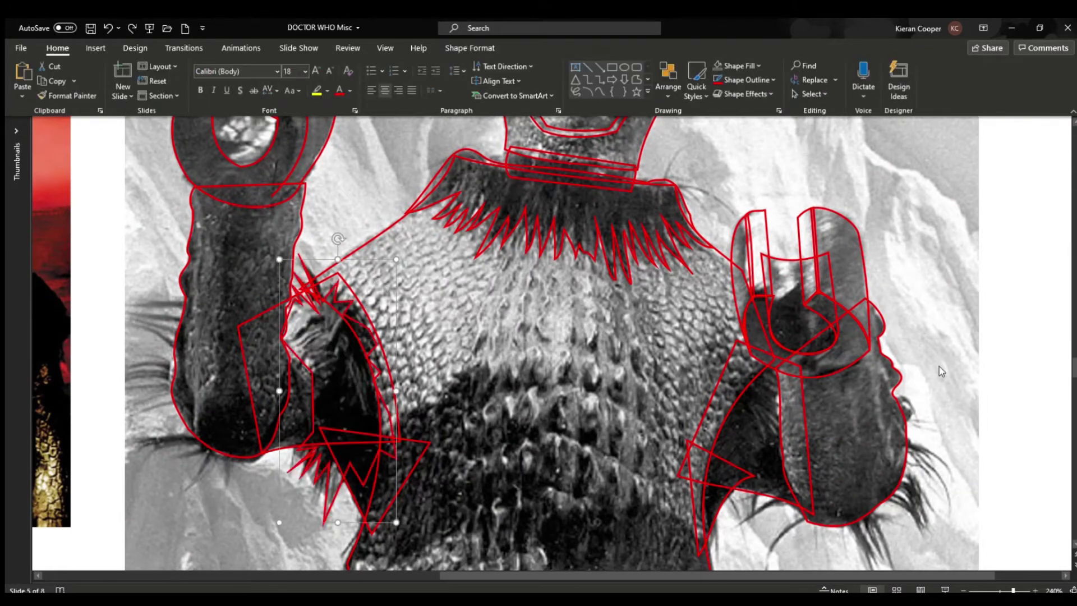
Undo an accidental photo move and adjust the fur shape's right-edge vertex
scroll(489, 150, "up", 5)
scroll(489, 151, "up", 1)
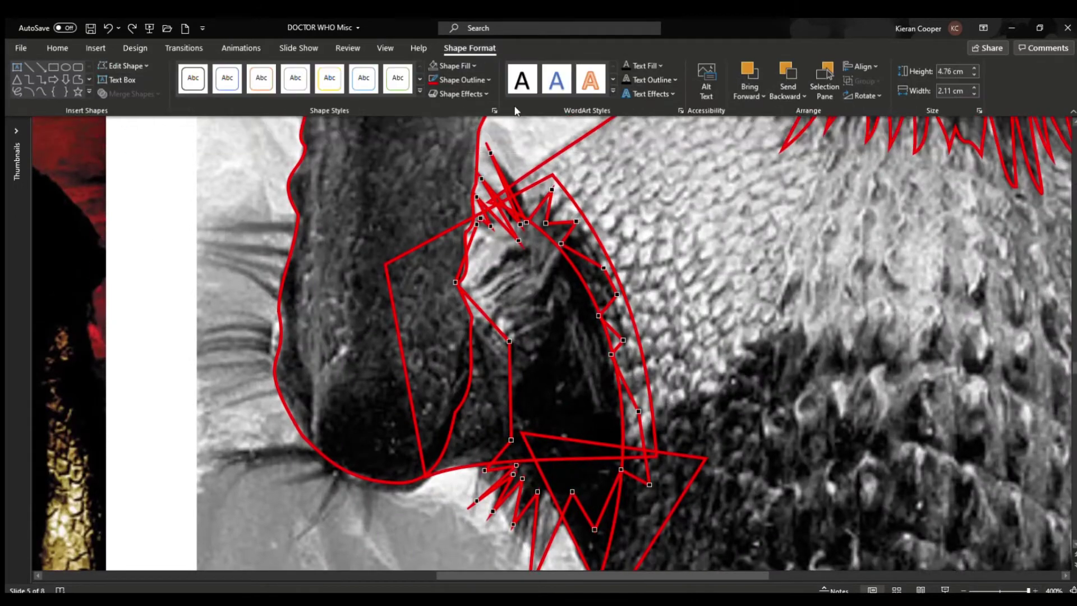
left_click(489, 150)
key("ctrl+z")
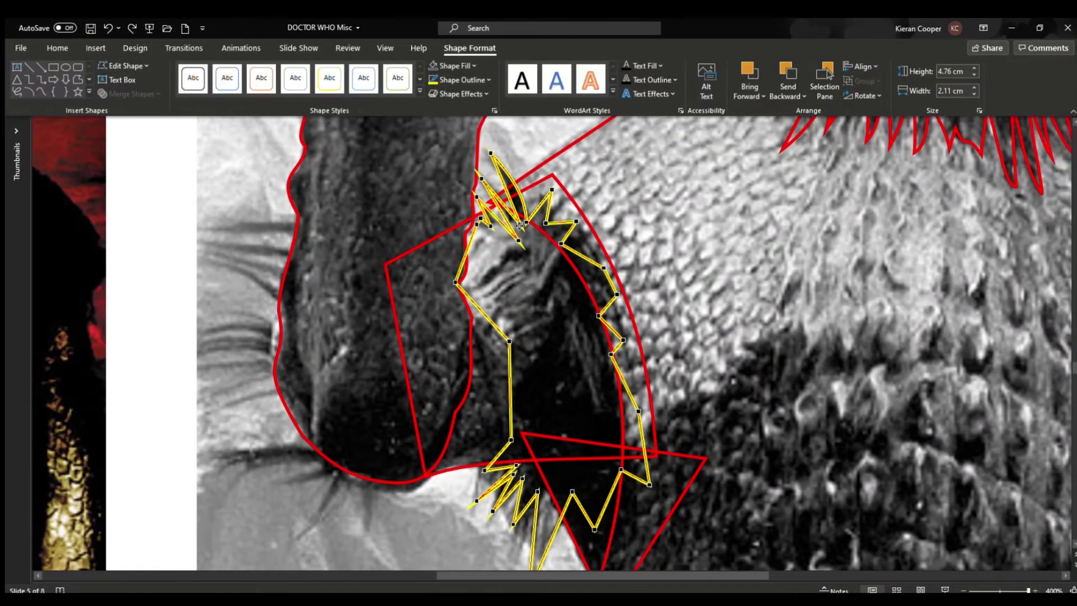
left_click_drag(533, 209, 529, 256)
scroll(543, 501, "down", 1)
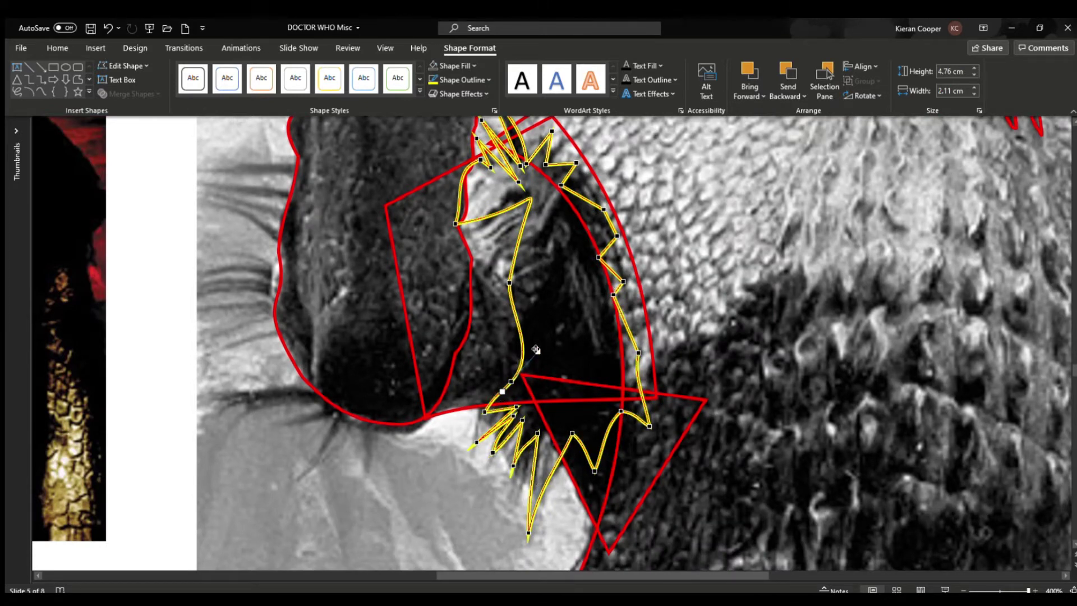
scroll(535, 349, "up", 1)
left_click(614, 292)
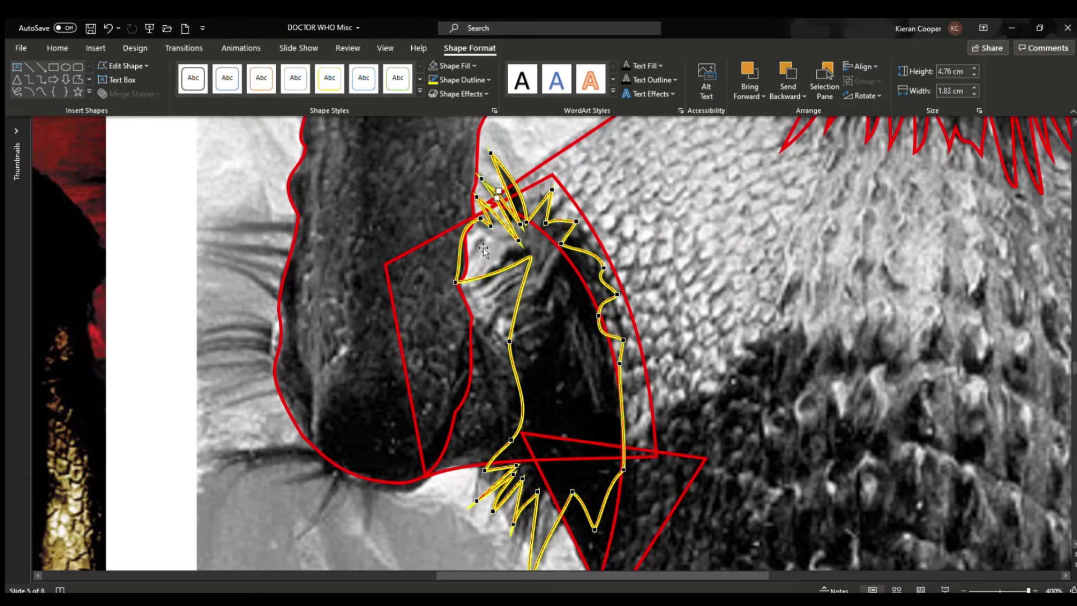
key("Escape")
scroll(483, 250, "down", 5, "ctrl")
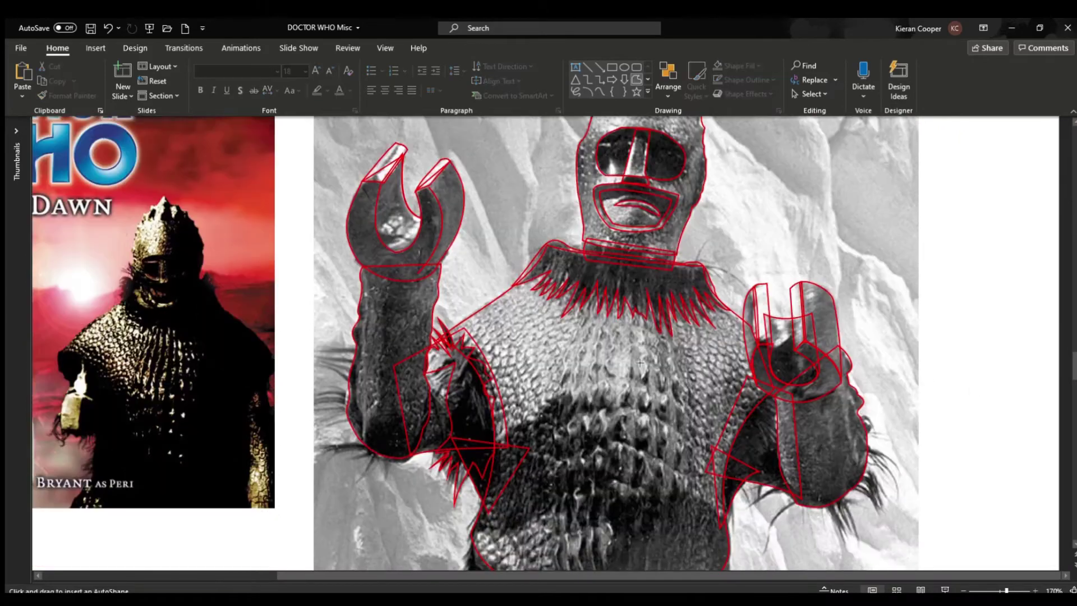
Draw a thin fur strand below the right hand and copy it beside the hand
left_click_drag(845, 548, 830, 498)
scroll(830, 498, "up", 5, "ctrl")
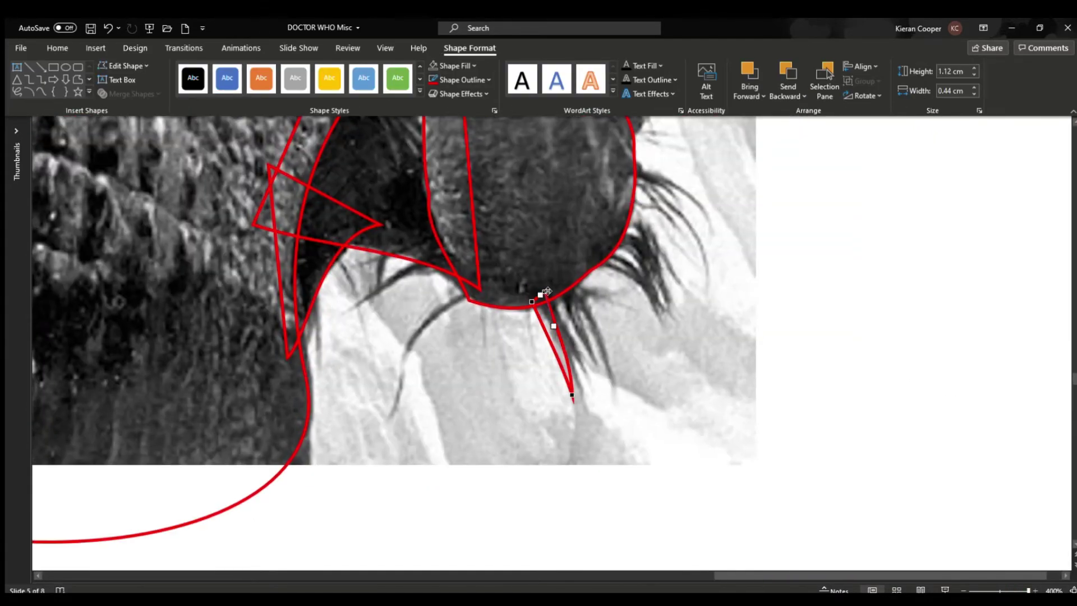
left_click_drag(566, 359, 599, 308, "ctrl")
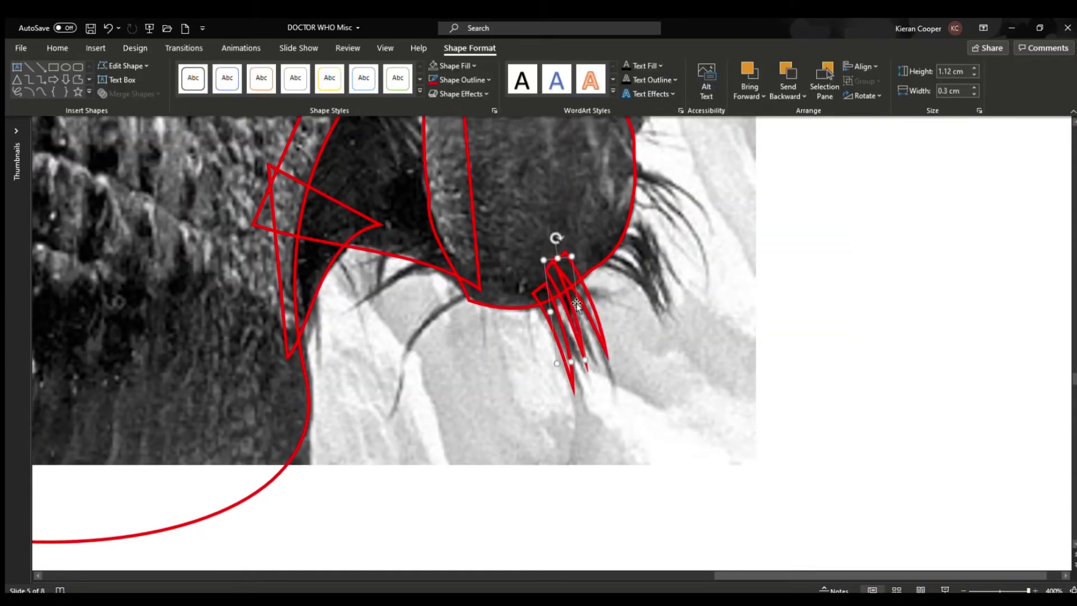
left_click_drag(659, 253, 660, 253)
Undo the recent strand and claw edits, then place a fur claw on the left arm's edge
key("ctrl+z")
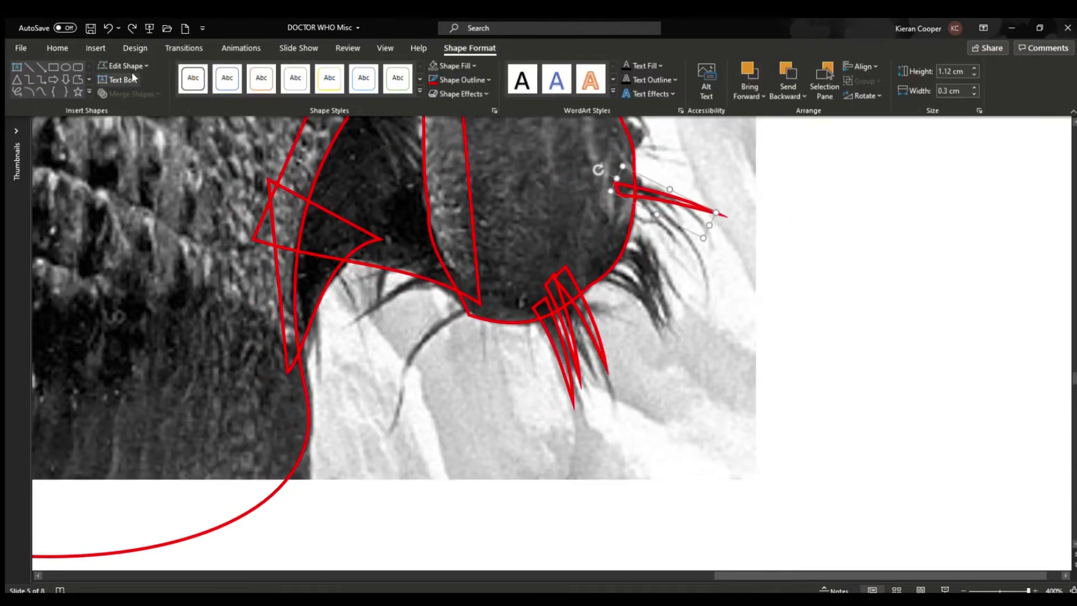
key("ctrl+z")
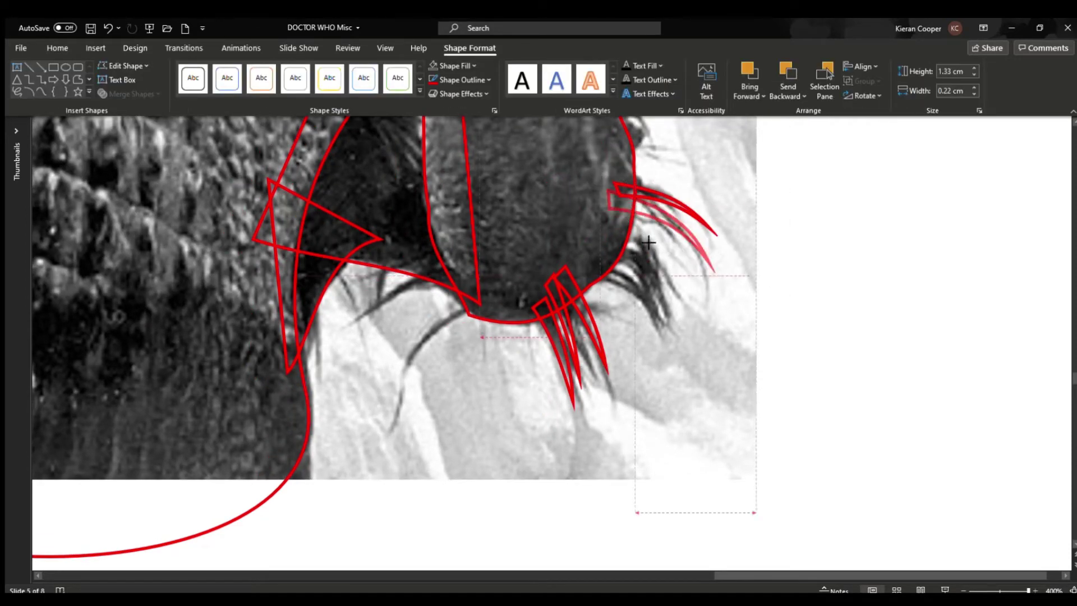
key("ctrl+z")
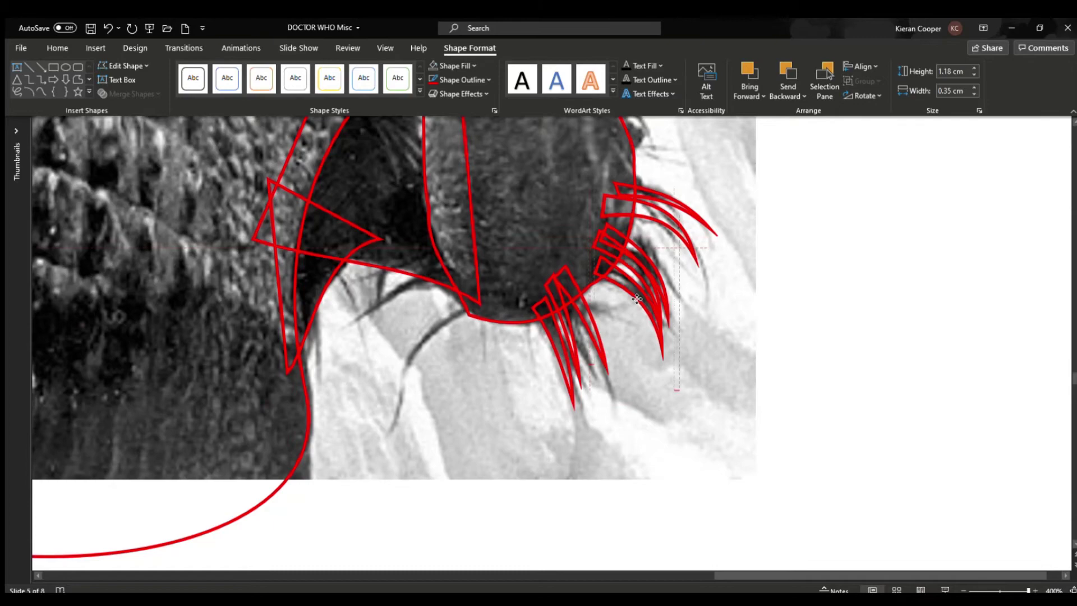
key("Escape")
scroll(645, 336, "down", 10)
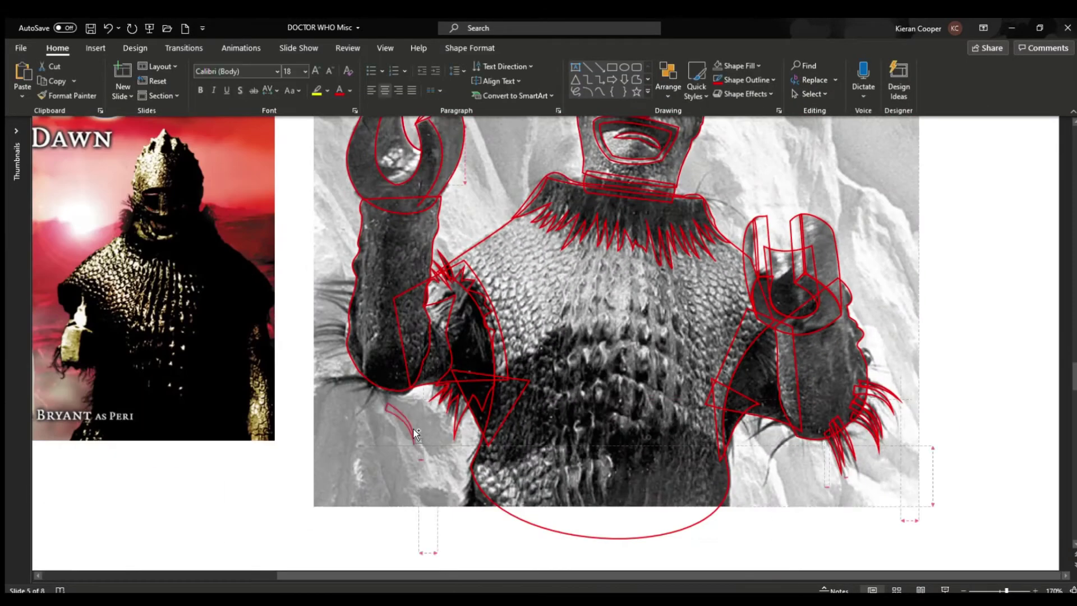
left_click_drag(416, 432, 414, 431)
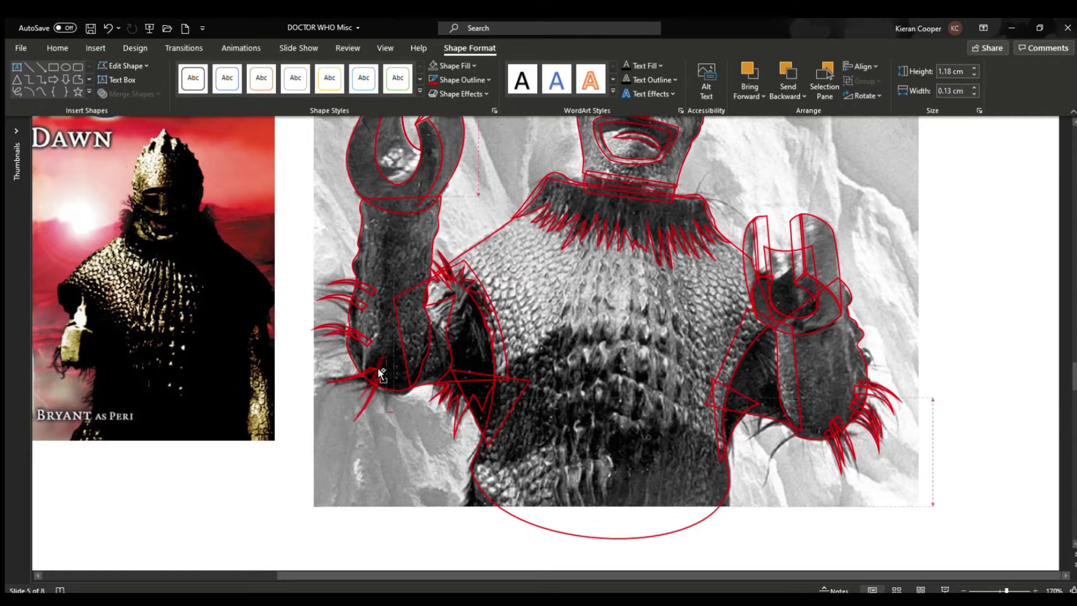
key("ctrl+z")
scroll(775, 363, "down", 5)
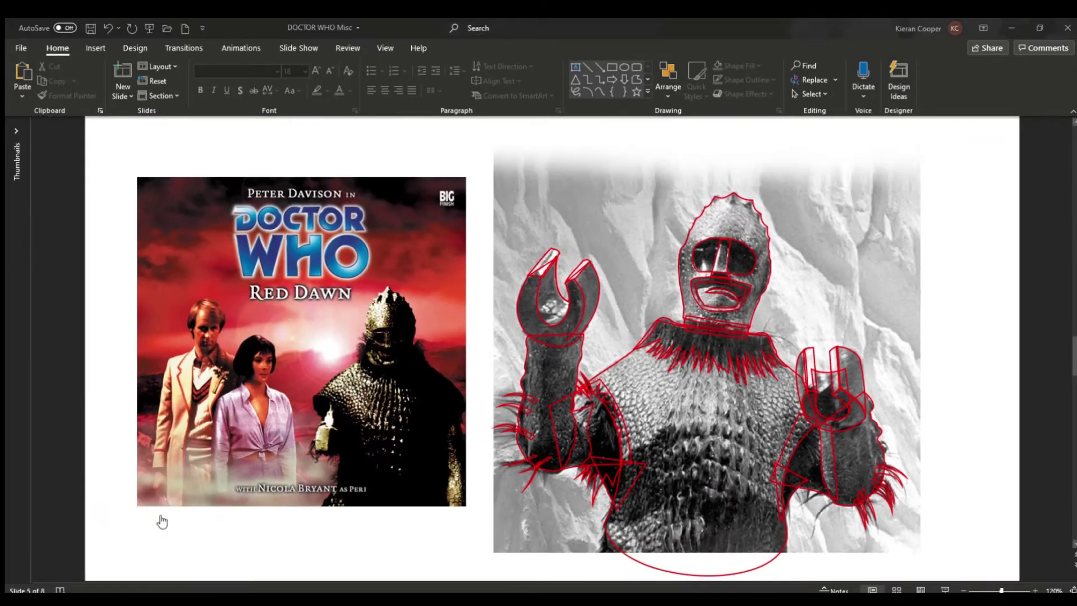
Draw two Freeform Scribble seam lines up the middle of the torso
key("ctrl+z")
key("ctrl+y")
scroll(728, 393, "up", 5)
left_click(637, 79)
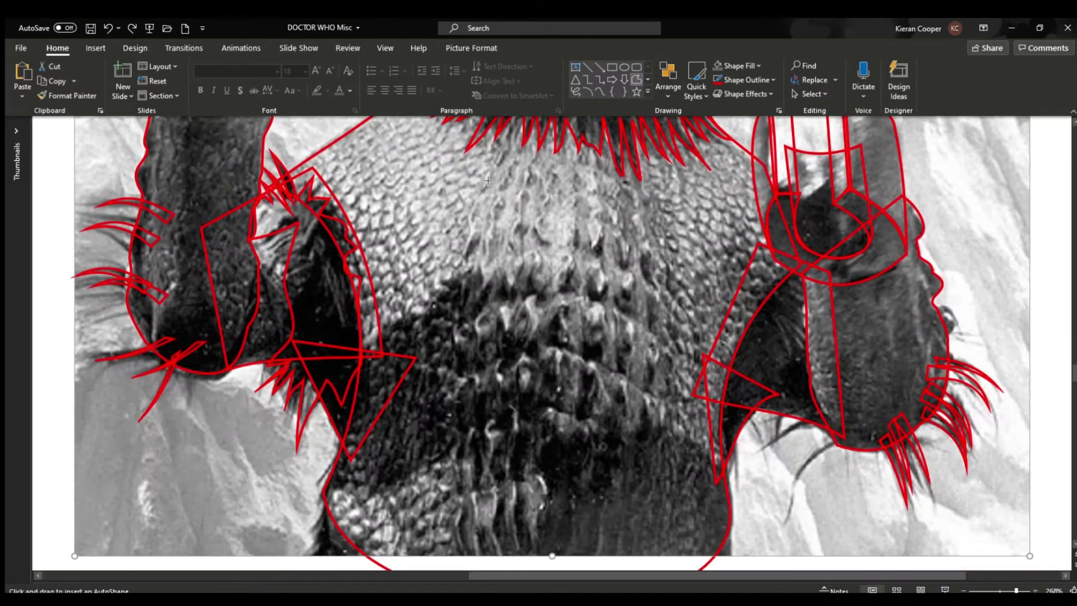
left_click_drag(463, 543, 485, 163)
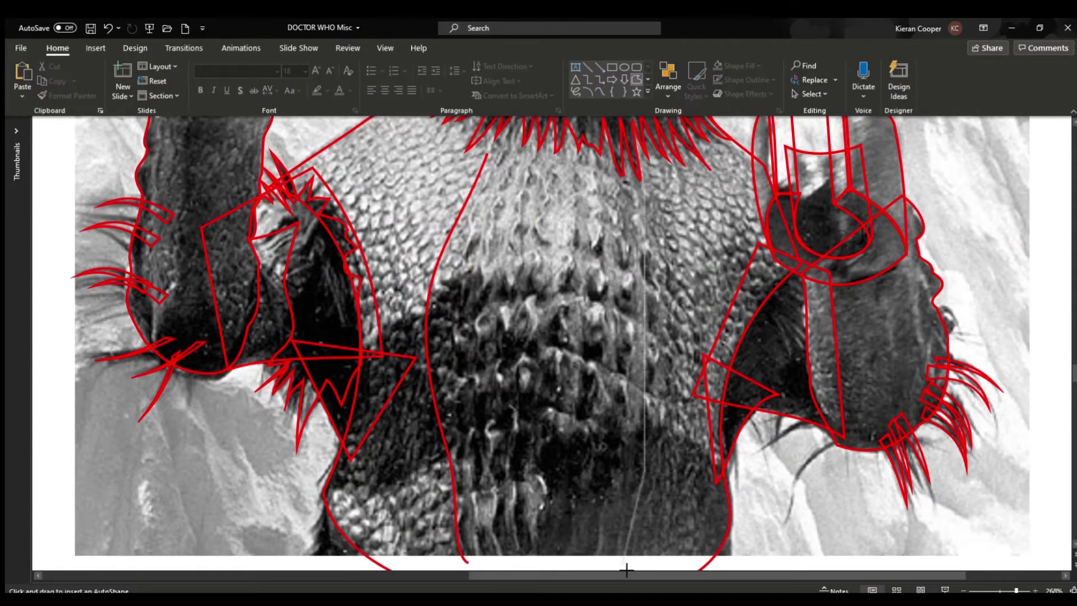
left_click_drag(626, 569, 645, 157)
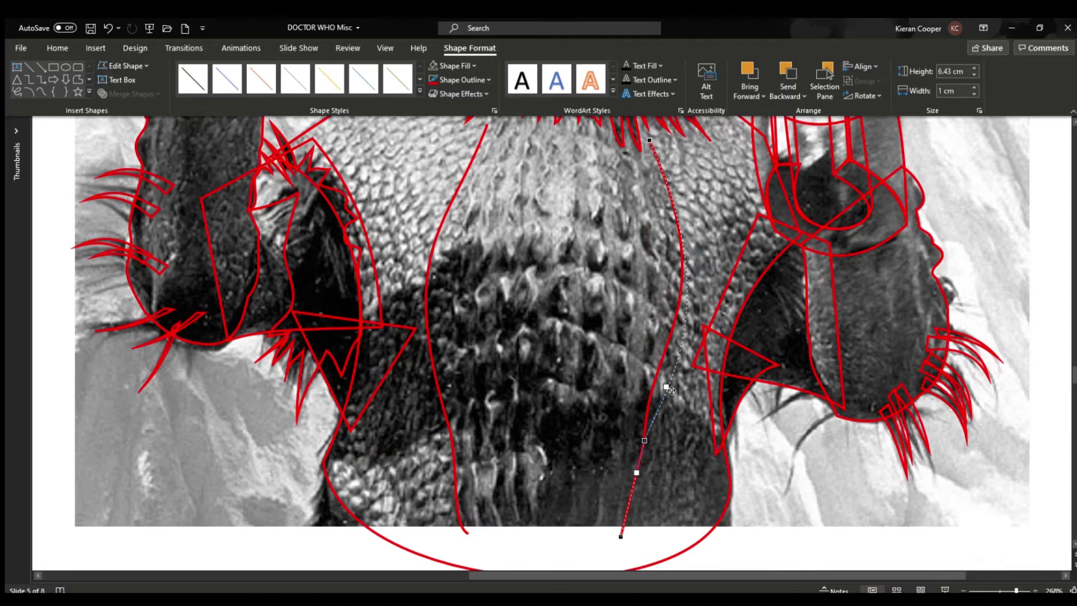
Remove the stray bend and redraw a curved seam line on the torso's right side
key("ctrl+z")
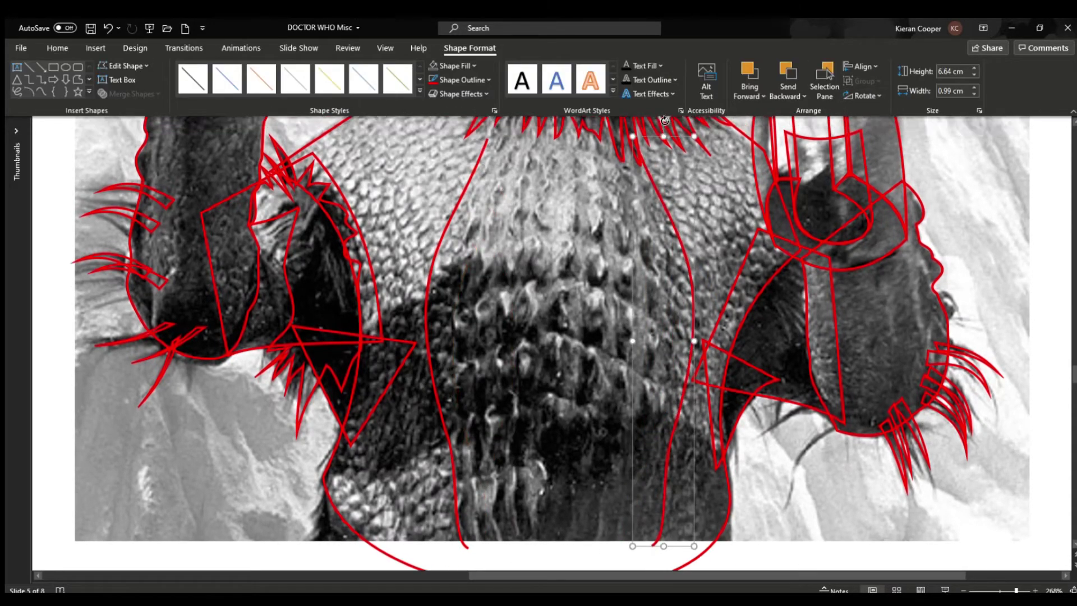
left_click_drag(634, 547, 654, 139)
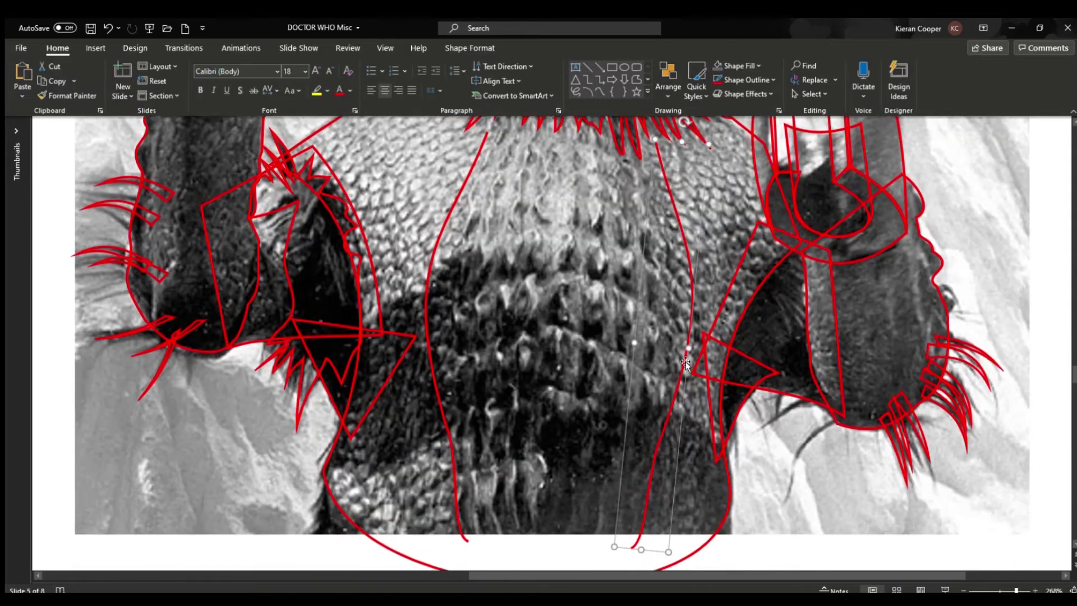
scroll(685, 364, "down", 3)
left_click(689, 334)
scroll(688, 334, "down", 3)
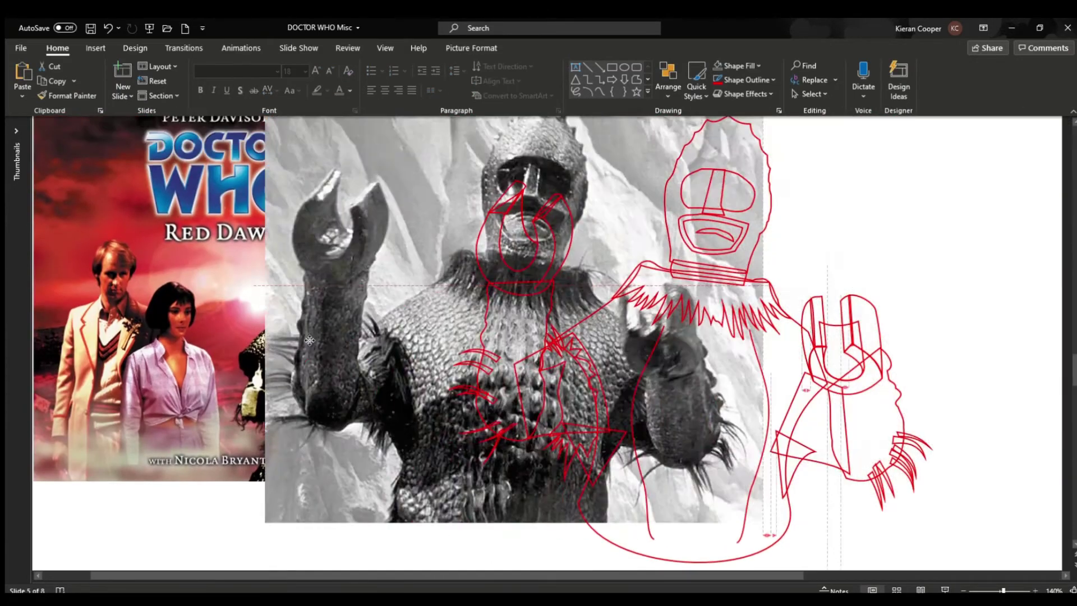
Move the monster photo over the book cover and fill the traced body dark green
mouse_move(309, 340)
left_mouse_down()
mouse_move(84, 382)
mouse_move(208, 191)
left_mouse_up()
scroll(561, 337, "down", 2)
left_click(907, 368)
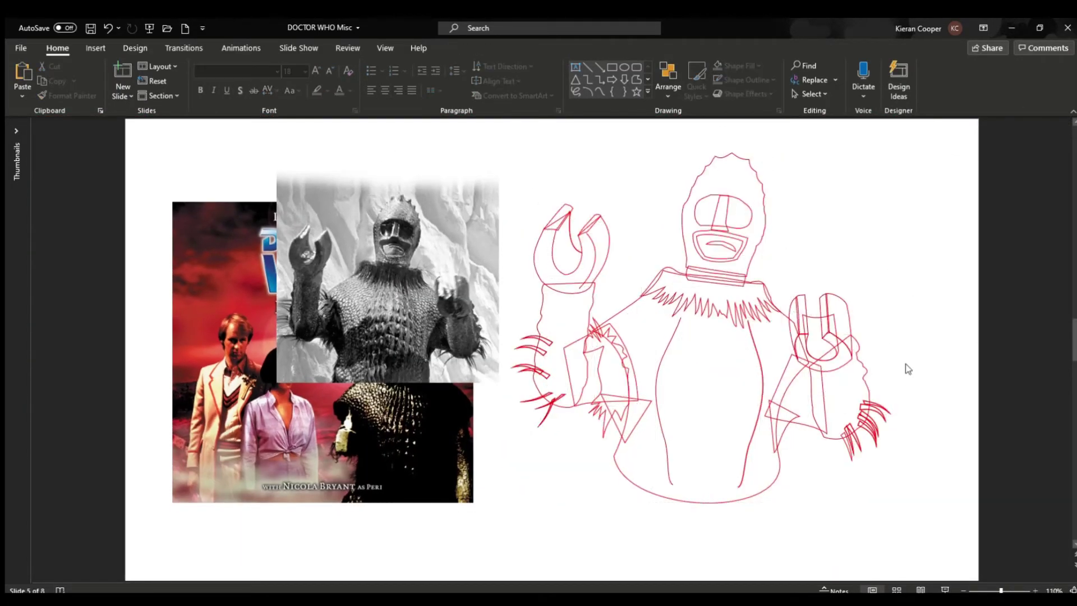
left_click(743, 475)
left_click(718, 65)
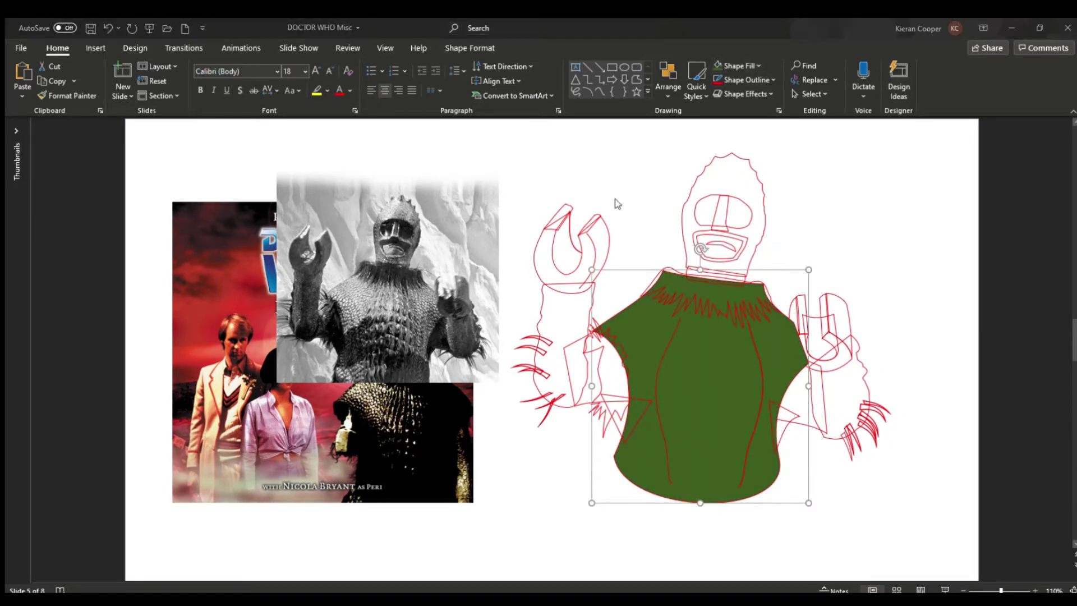
Fill the claws, forearm pieces, head and right hand green
left_click(600, 230)
key("F4")
key("ctrl+a")
left_click(508, 186)
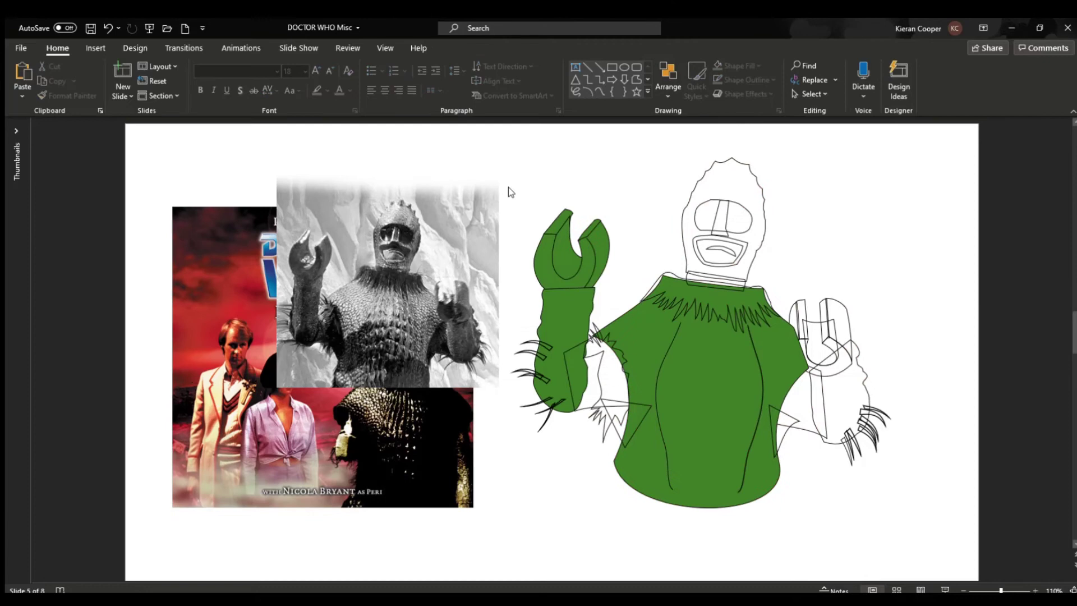
left_click(827, 391)
key("Tab")
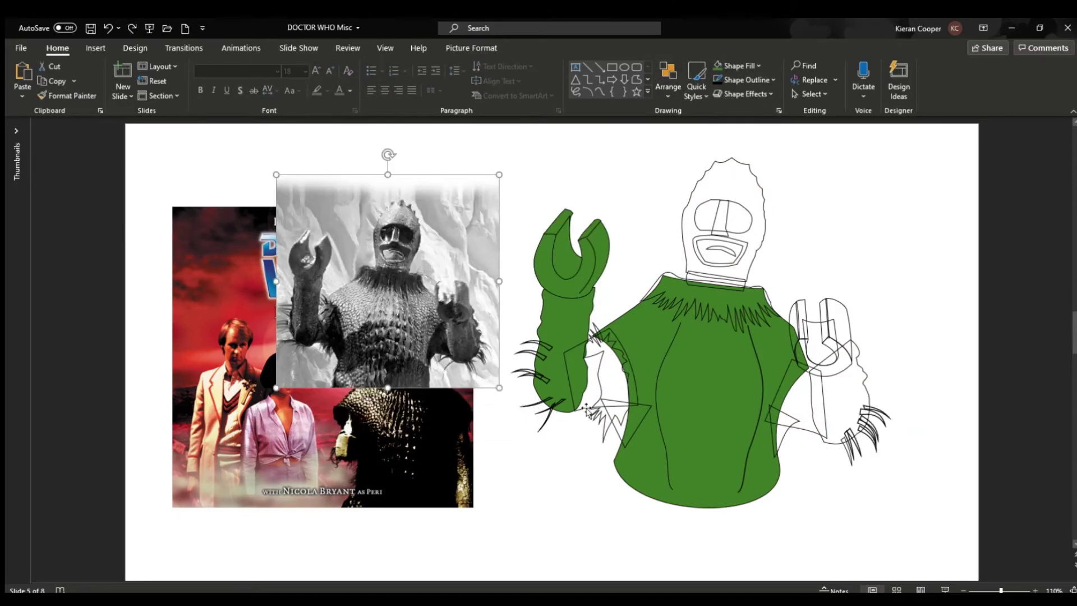
key("F4")
key("F4")
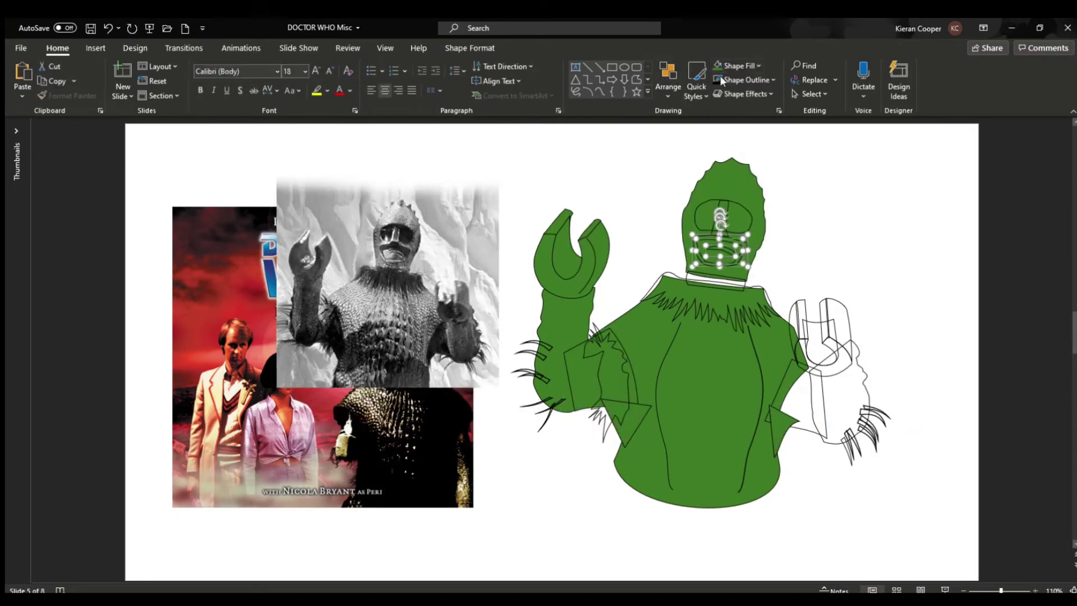
left_click(832, 387)
key("F4")
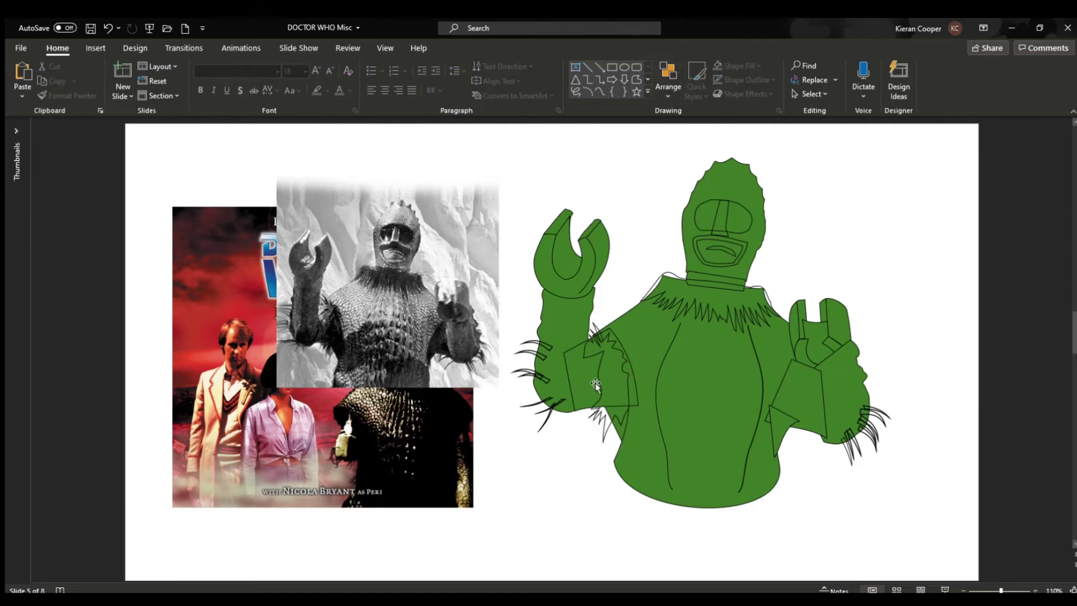
left_click(634, 357)
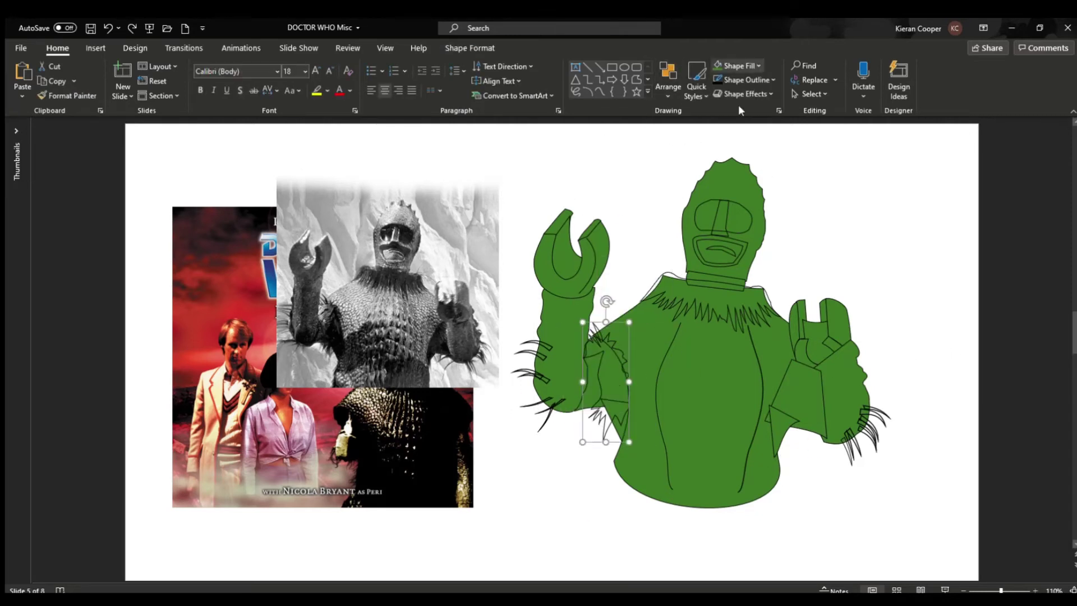
Shade the arm fur patch, neck fur and claws dark grey, undoing a stray change
left_click(603, 387)
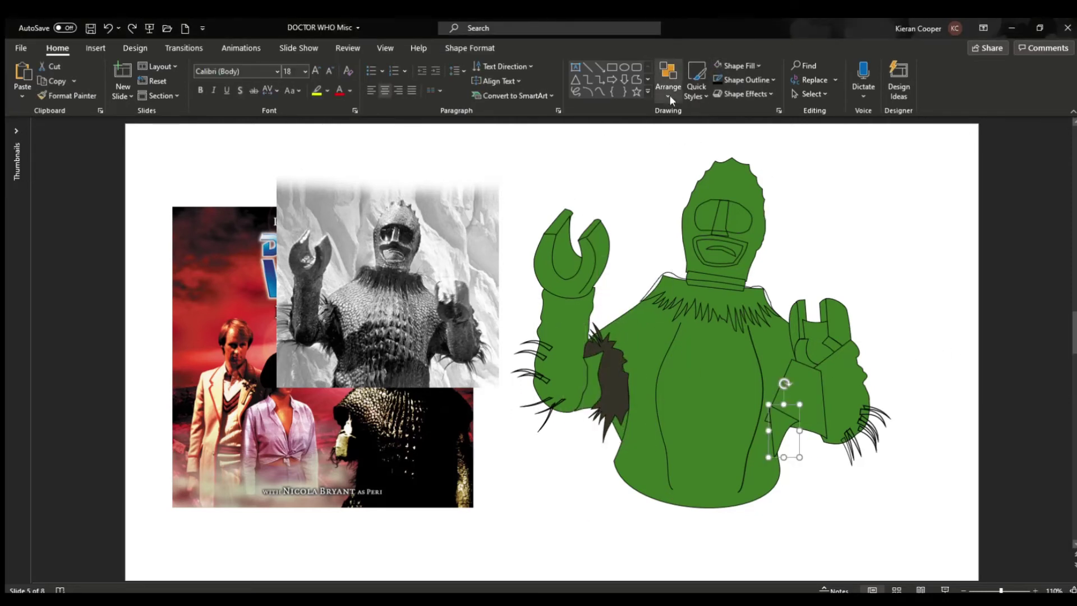
left_click(706, 297)
key("F4")
left_click_drag(493, 331, 570, 463)
key("F4")
left_click(939, 518)
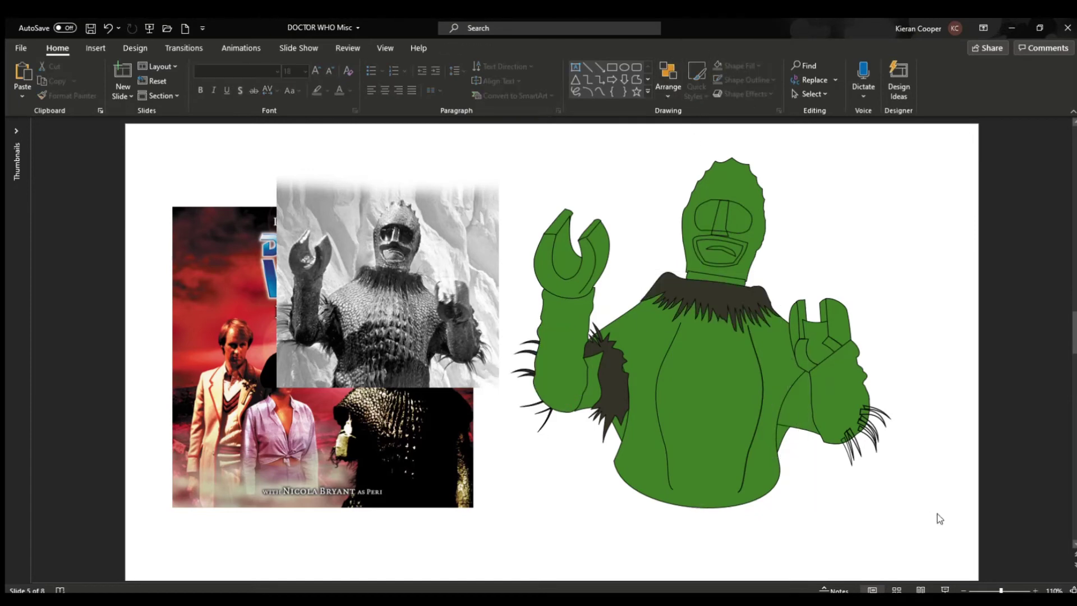
double_click(822, 347)
left_click(955, 340)
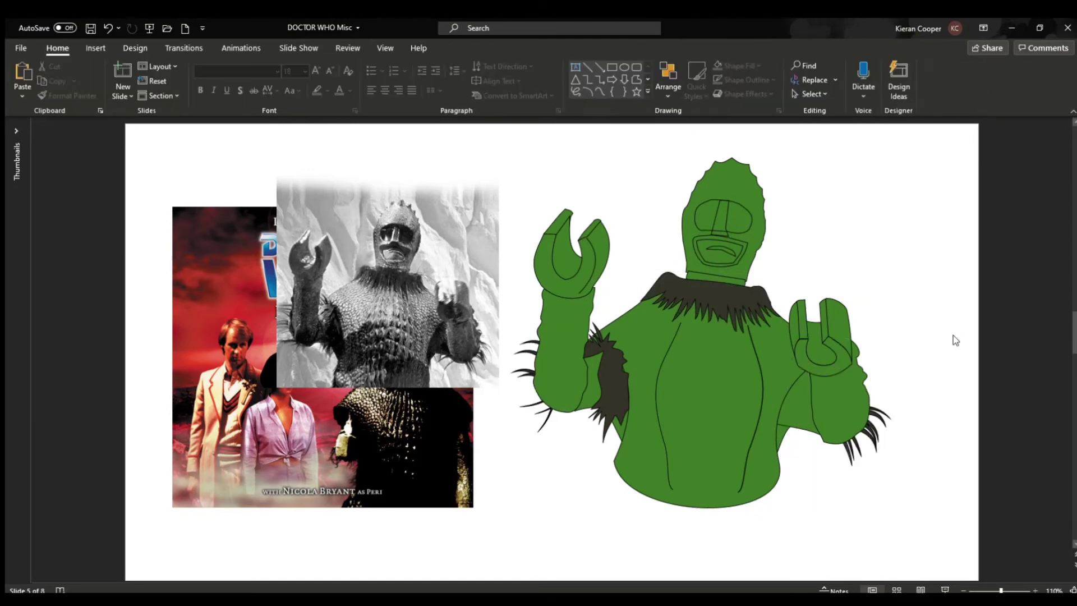
left_click(747, 220)
key("ctrl+z")
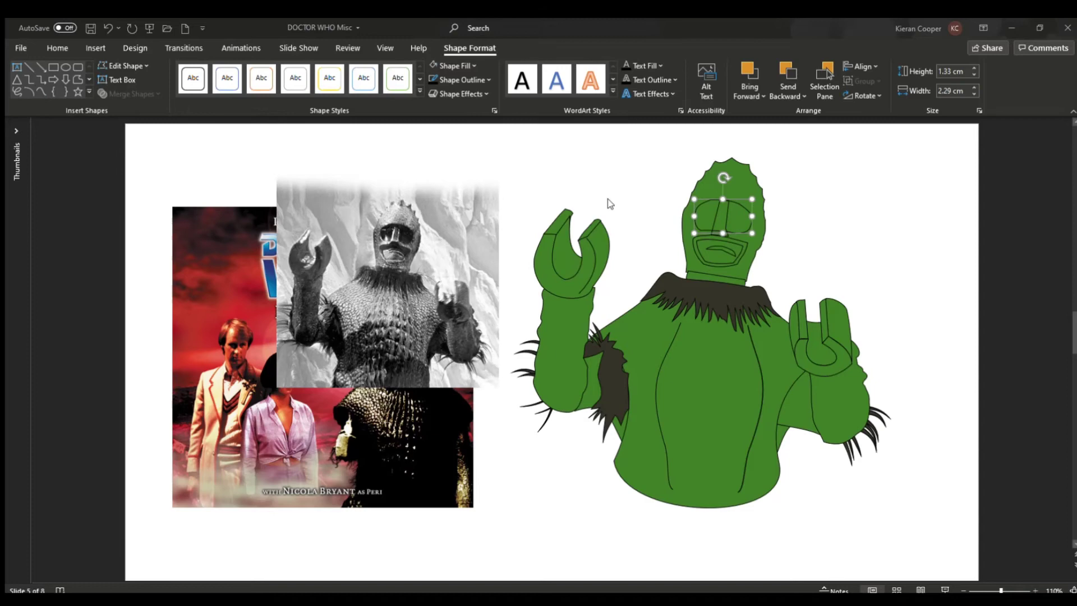
Fill the eyes dark red and the neck band and mouth darker green
key("ctrl+y")
key("Escape")
scroll(80, 502, "up", 5, "ctrl")
left_click(1072, 590)
scroll(848, 402, "up", 5, "ctrl")
left_click(669, 387)
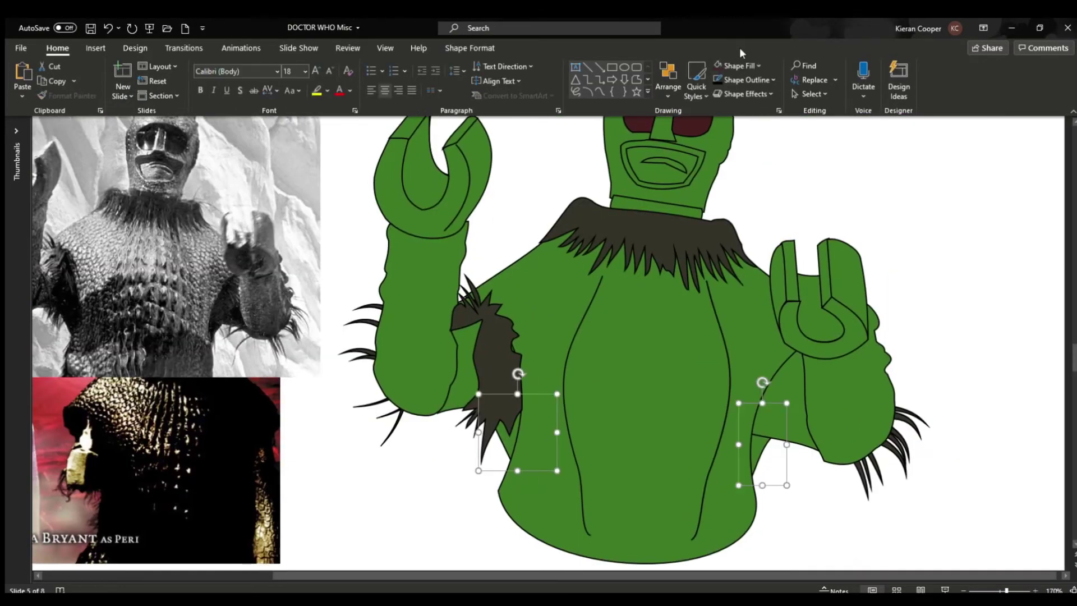
key("Escape")
left_click(656, 278)
key("ctrl+y")
left_click(645, 236)
key("ctrl+y")
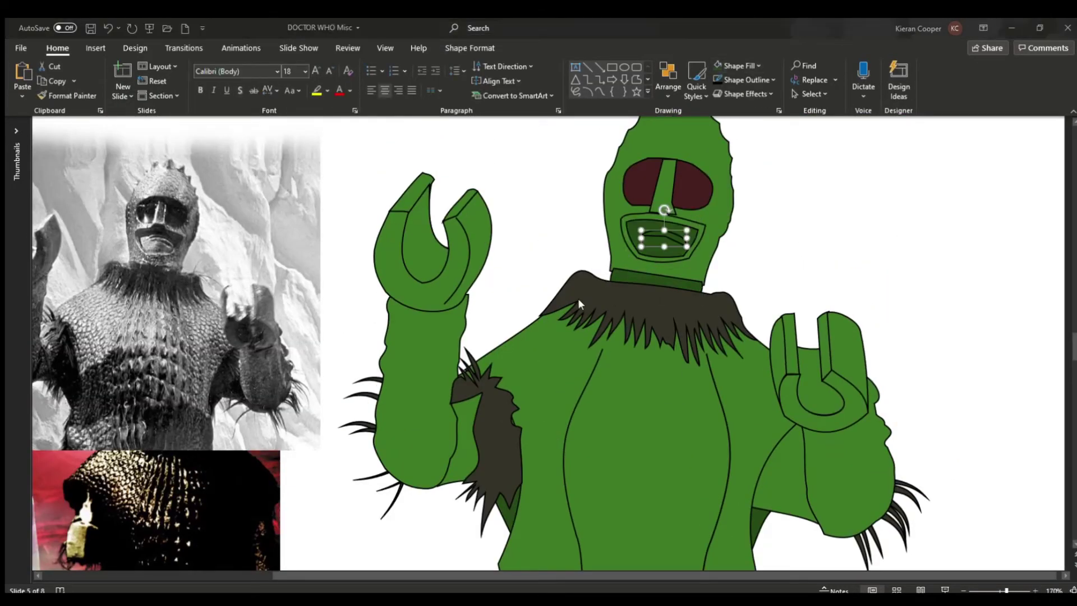
key("Escape")
Finish the fur's point edits and bring the dark right-arm fur patch forward
left_click(663, 202)
scroll(663, 202, "up", 6, "ctrl")
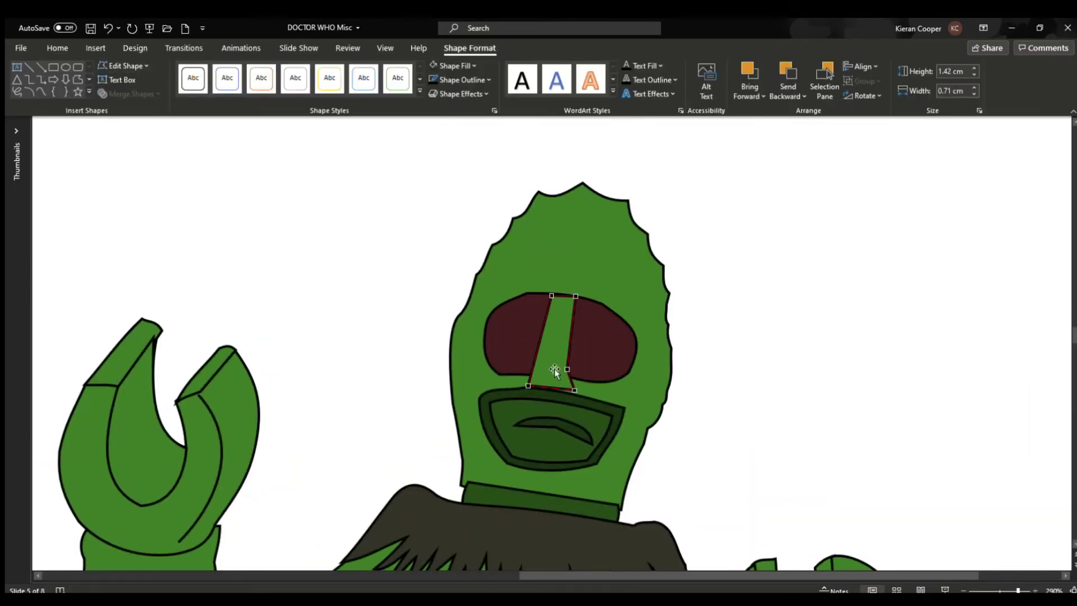
key("Escape")
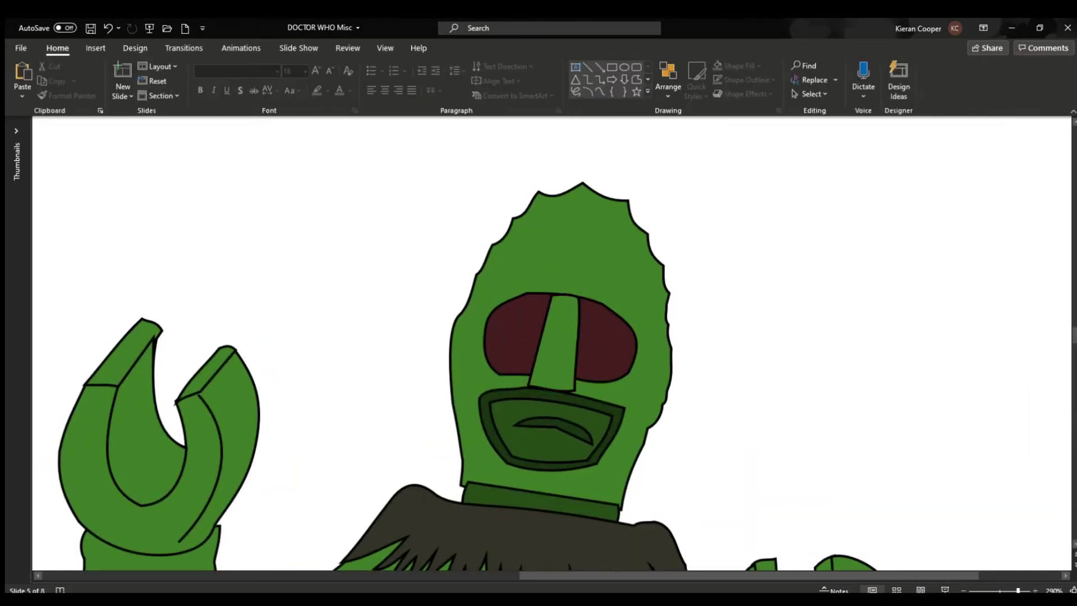
left_click(527, 296)
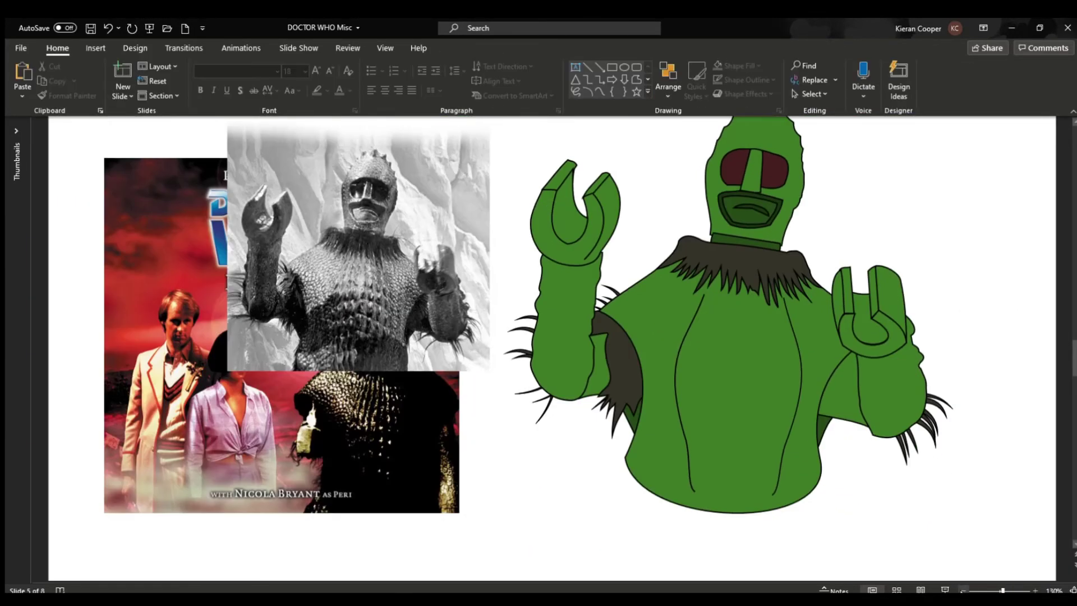
left_click(745, 382)
left_click(835, 381)
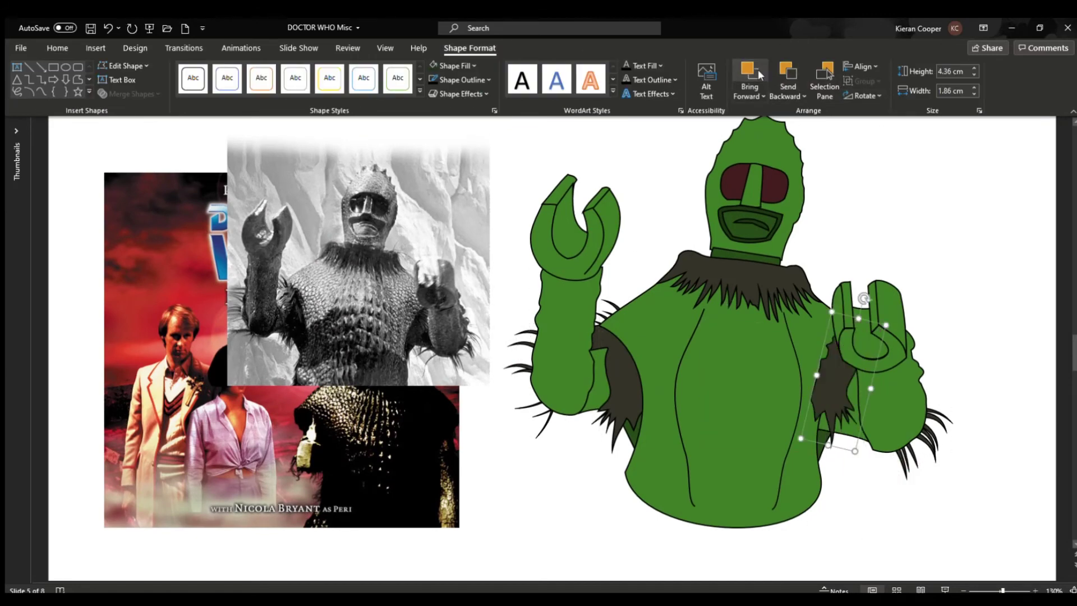
left_click(759, 75)
Reshape the left claw tip with Edit Points, then undo the edit
left_click(625, 382)
scroll(431, 410, "up", 5)
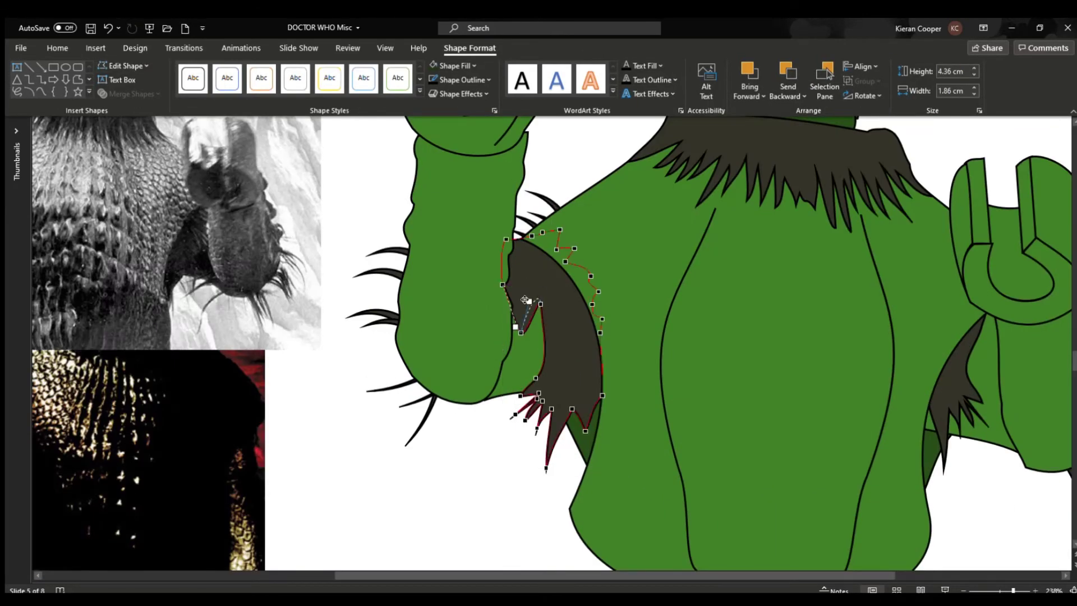
scroll(556, 322, "down", 5)
scroll(581, 251, "up", 8)
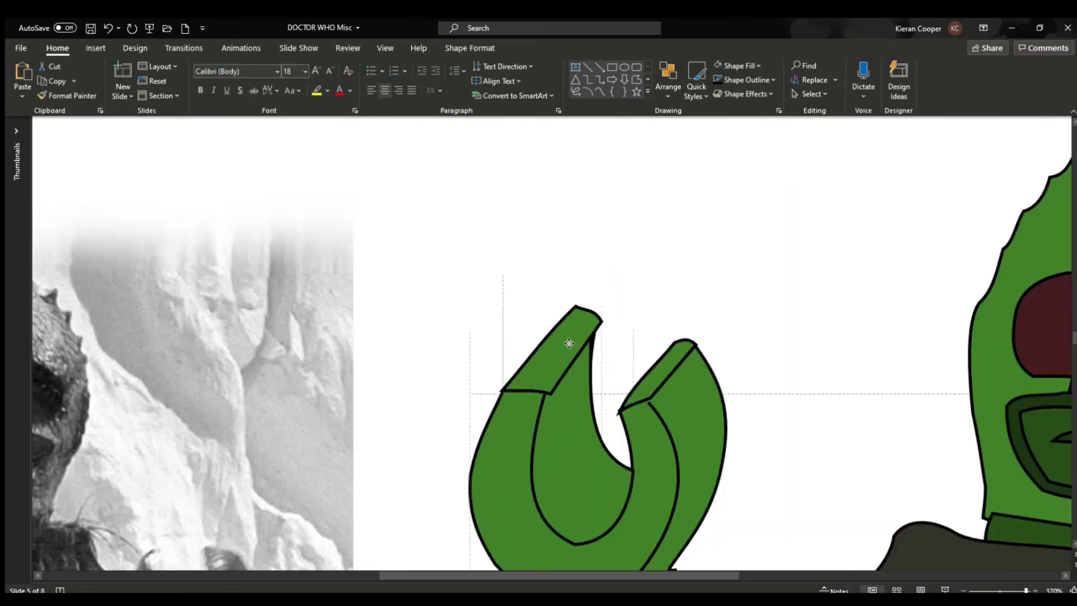
left_click_drag(667, 367, 665, 363)
left_click(551, 394)
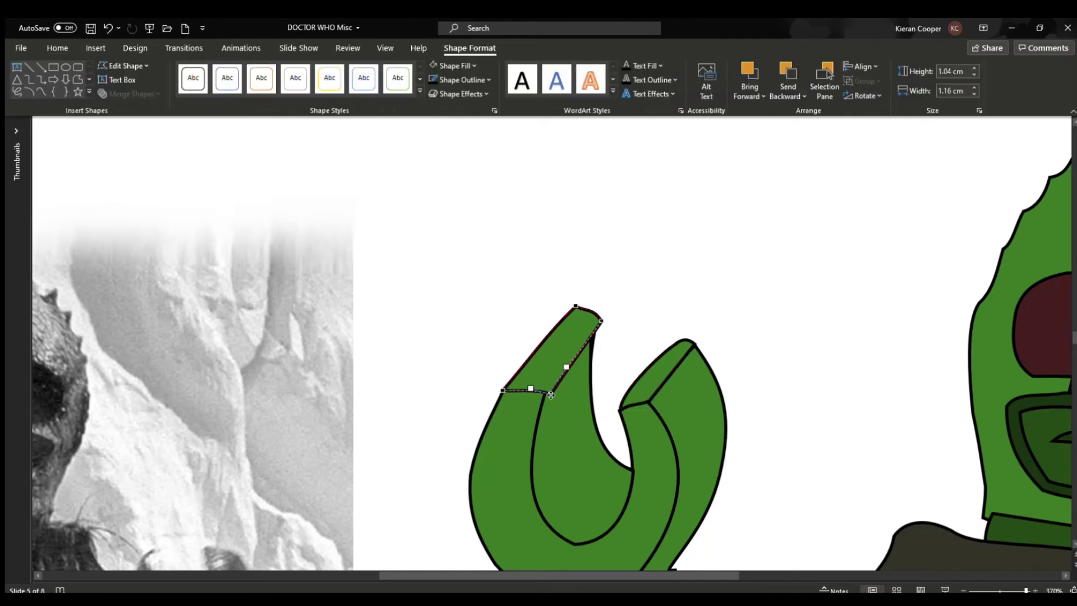
left_click(673, 421)
scroll(715, 368, "down", 3)
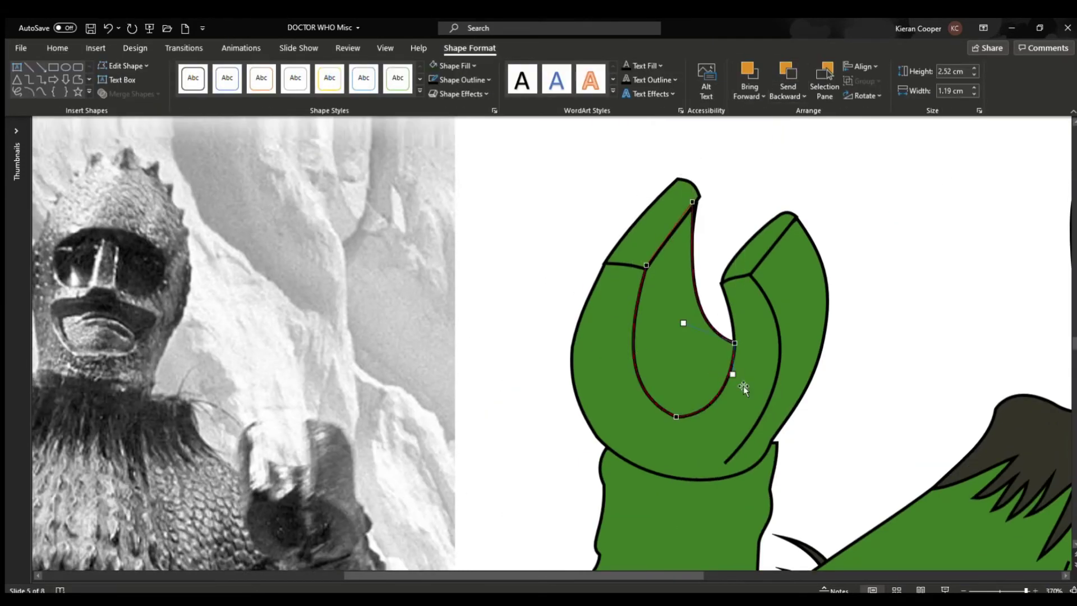
key("ctrl+z")
Select the shapes around the left claw, then the eye, inner mouth curve and outer mouth
scroll(908, 252, "down", 6)
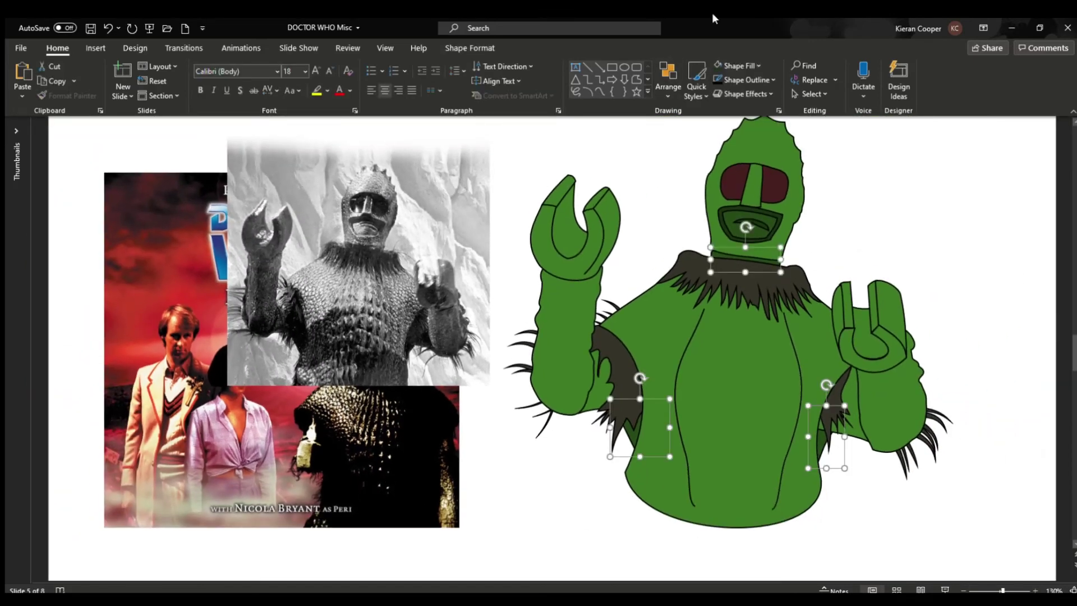
left_click(827, 207)
scroll(824, 207, "up", 1)
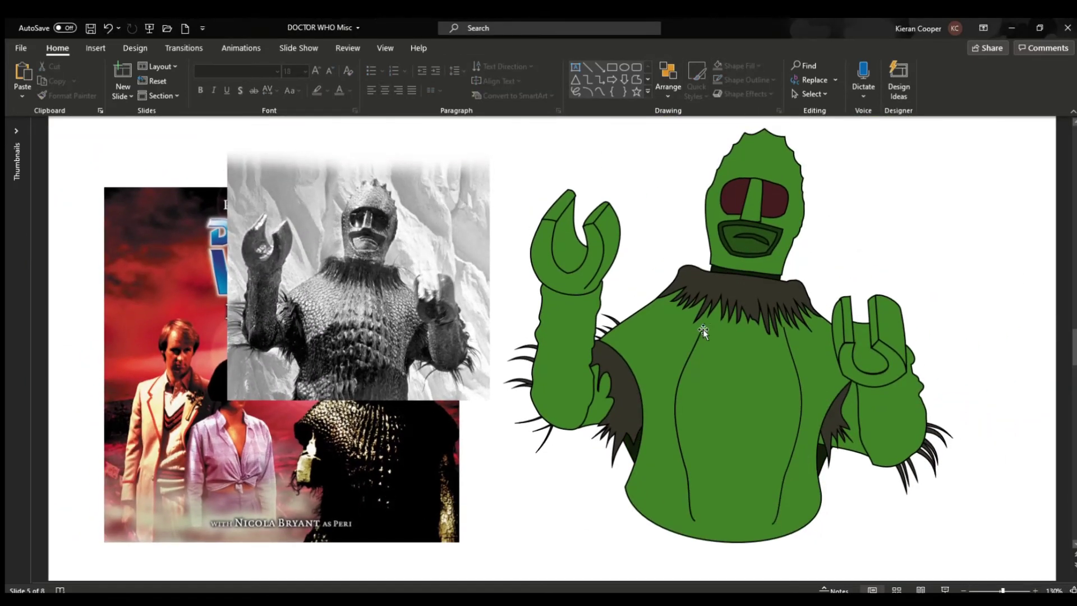
left_click(660, 313)
left_click_drag(505, 154, 655, 323)
left_click(788, 223)
left_click(769, 196)
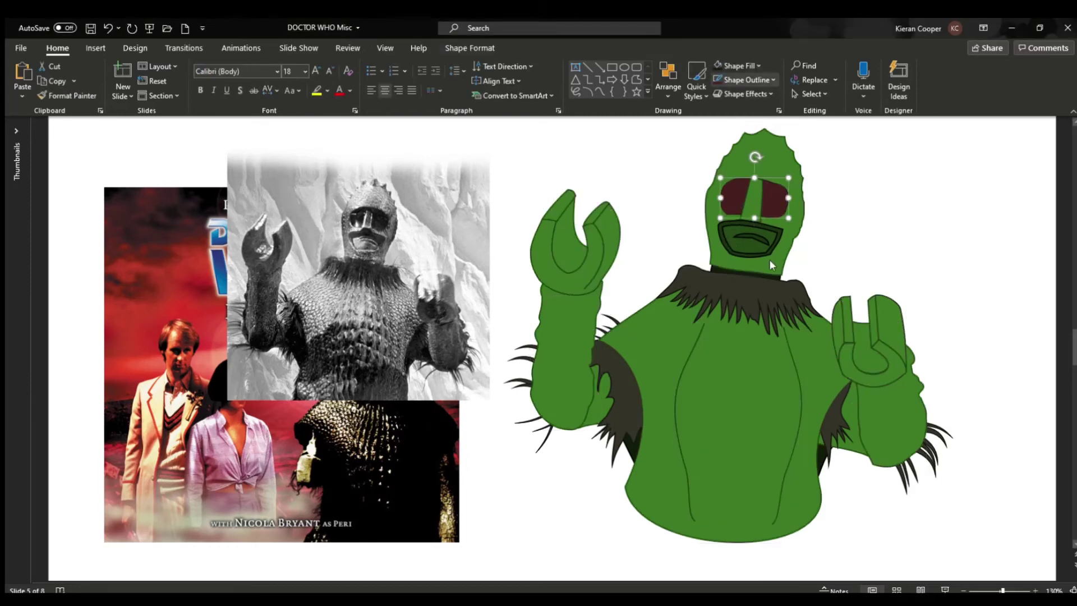
left_click(721, 237)
left_click(759, 240)
scroll(588, 349, "up", 5)
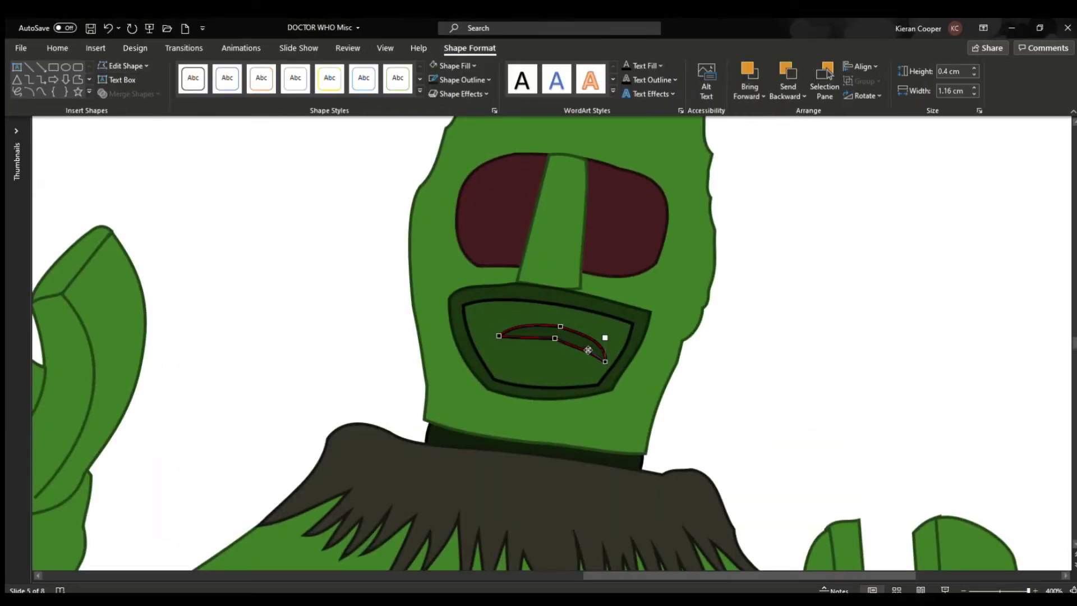
scroll(558, 321, "down", 5)
left_click(670, 307)
Add a new gradient stop to the eyes' gradient fill
left_click(652, 289)
left_click(661, 207)
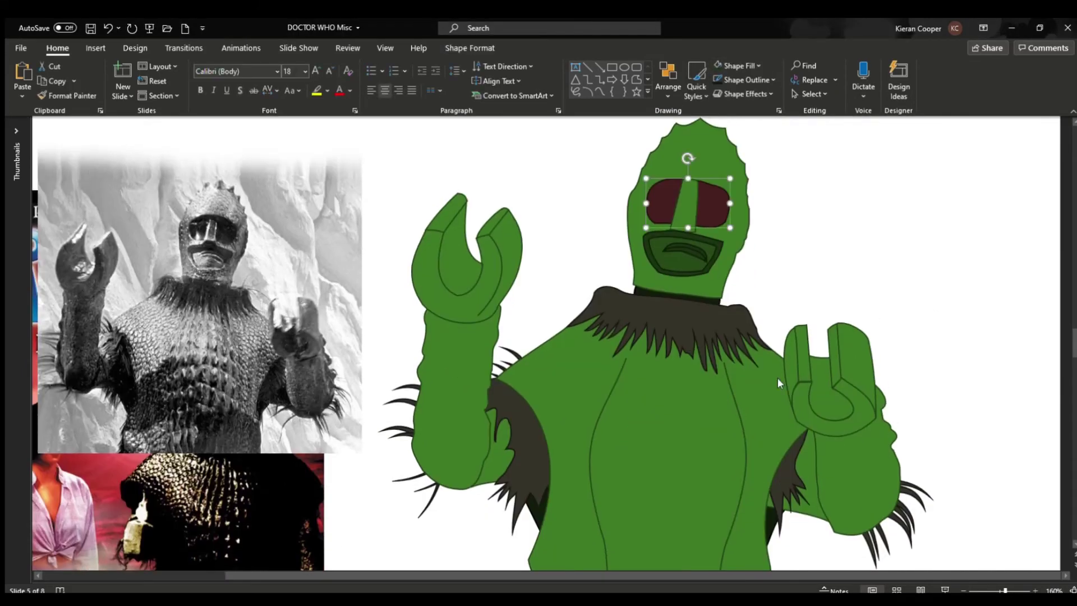
left_click(966, 393)
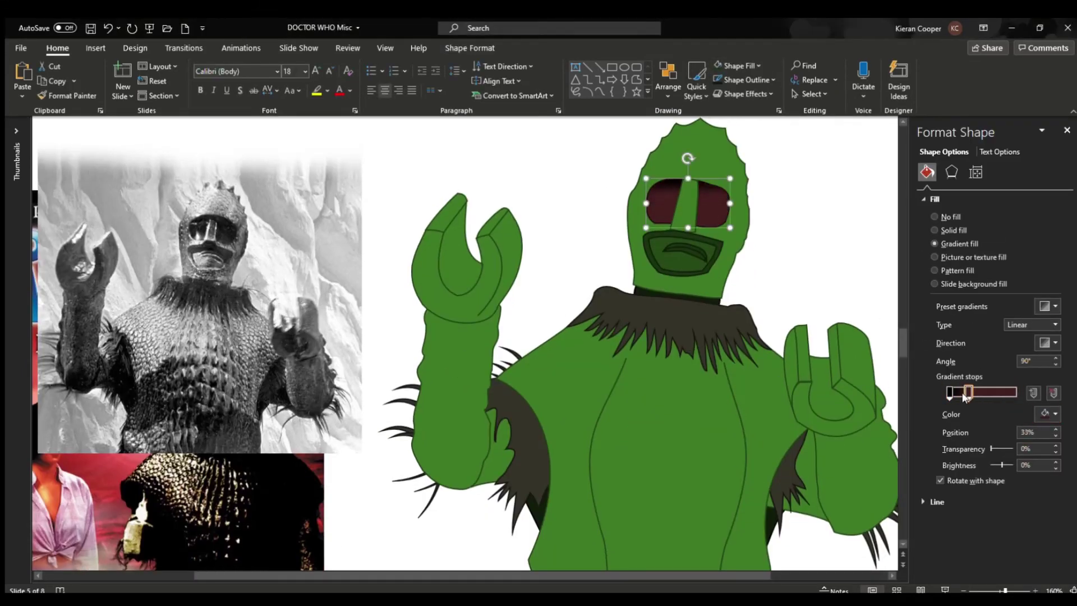
key("Tab")
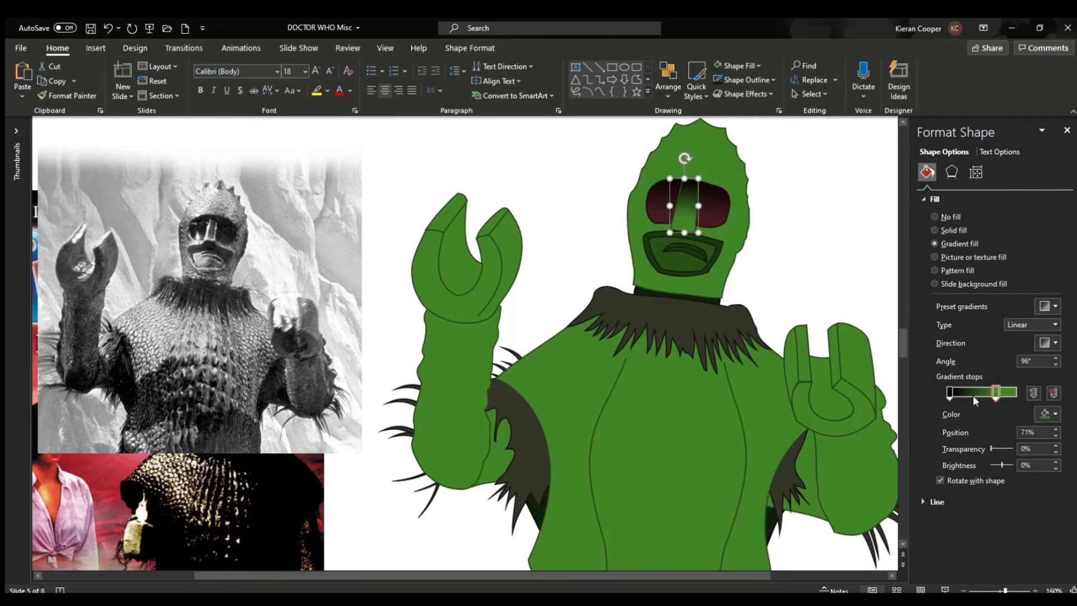
key("Tab")
Give the whole head a darker gradient fill
left_click(934, 243)
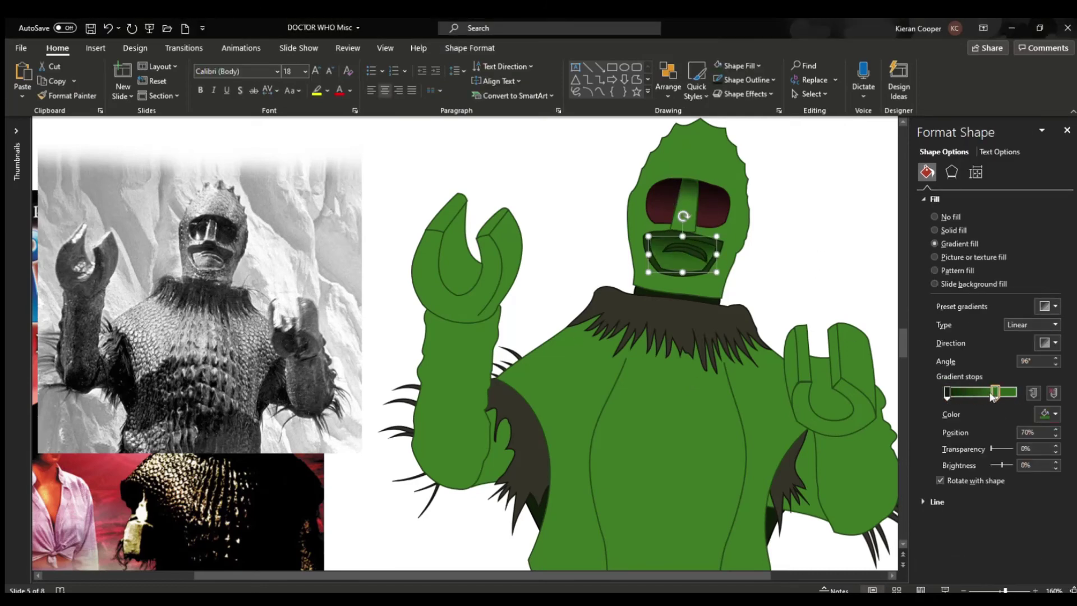
left_click(829, 281)
left_click(690, 146)
left_click(998, 390)
key("Escape")
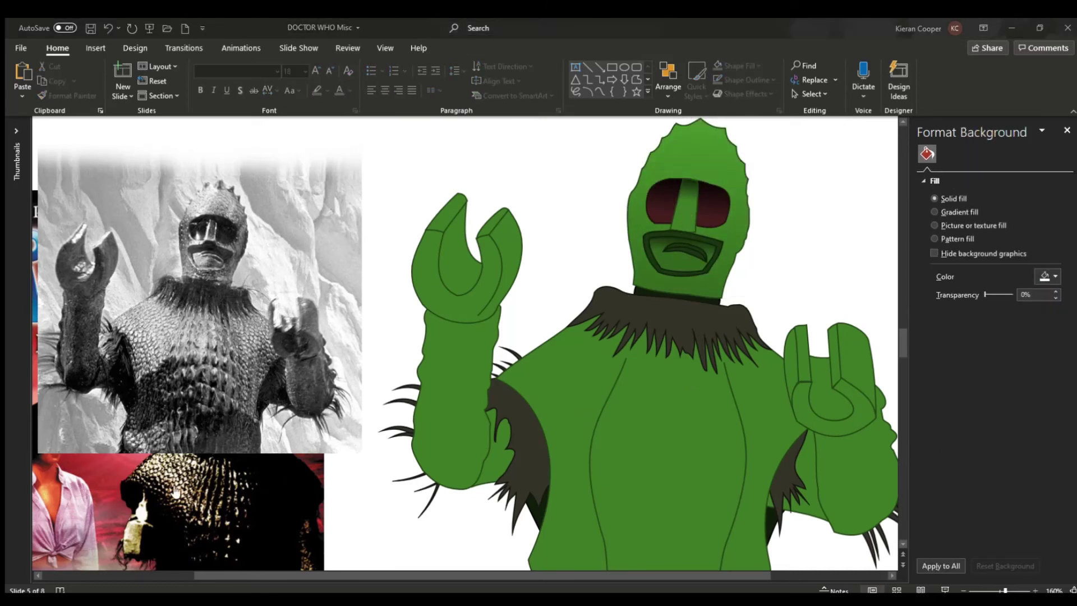
Draw a small rectangle below the nose
left_click(687, 235)
scroll(687, 236, "up", 5)
key("Escape")
scroll(543, 420, "down", 3)
scroll(543, 421, "up", 3)
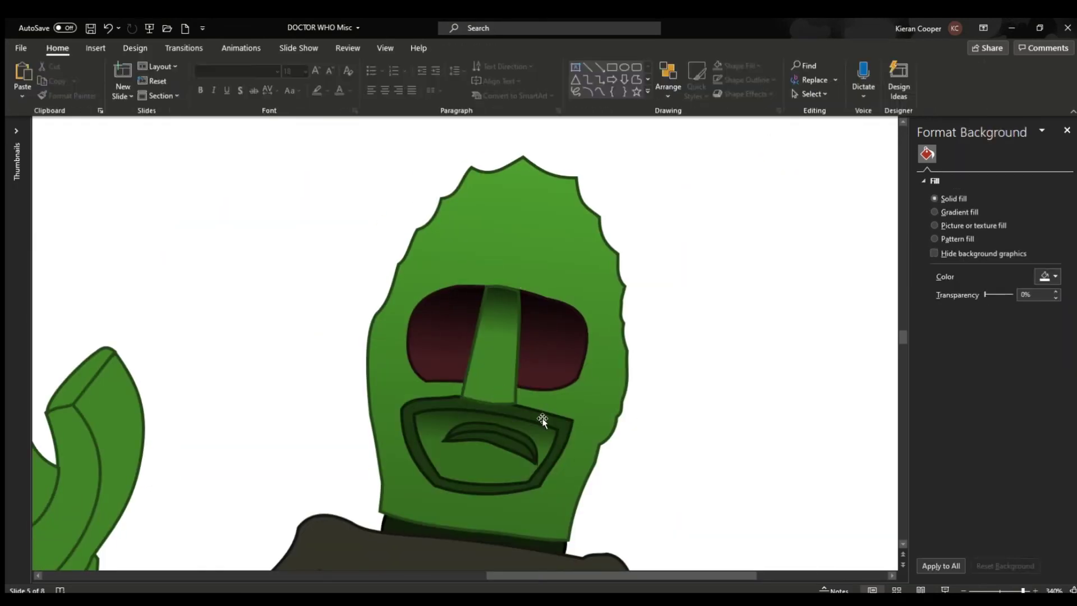
left_click_drag(461, 390, 515, 404)
scroll(488, 404, "down", 2)
key("Escape")
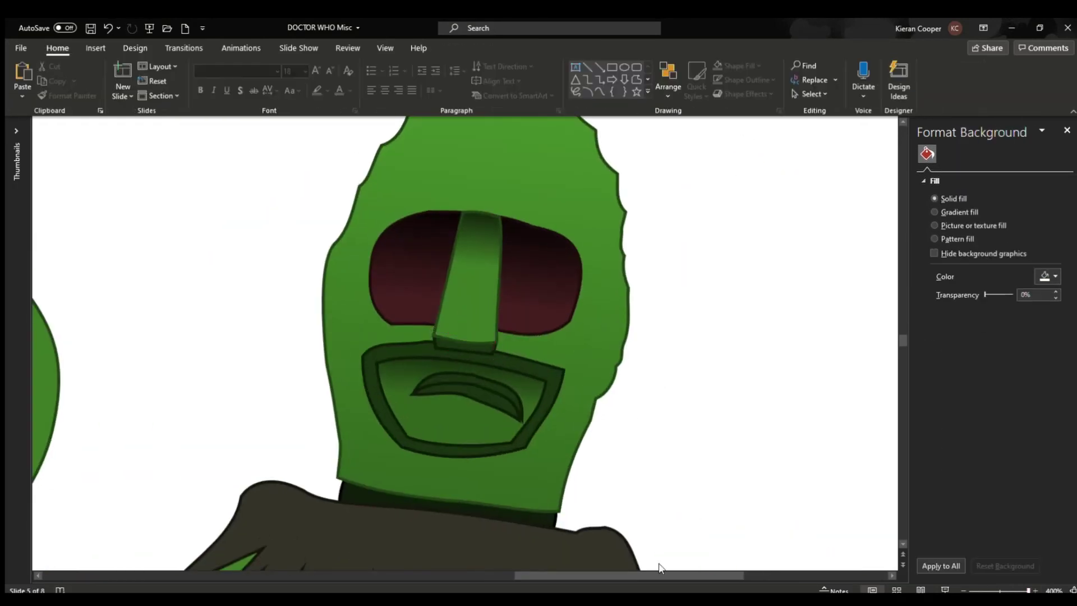
scroll(588, 572, "up", 1)
scroll(440, 353, "down", 6)
Select the head, the body, and then the shape beside the right arm
left_click(566, 213)
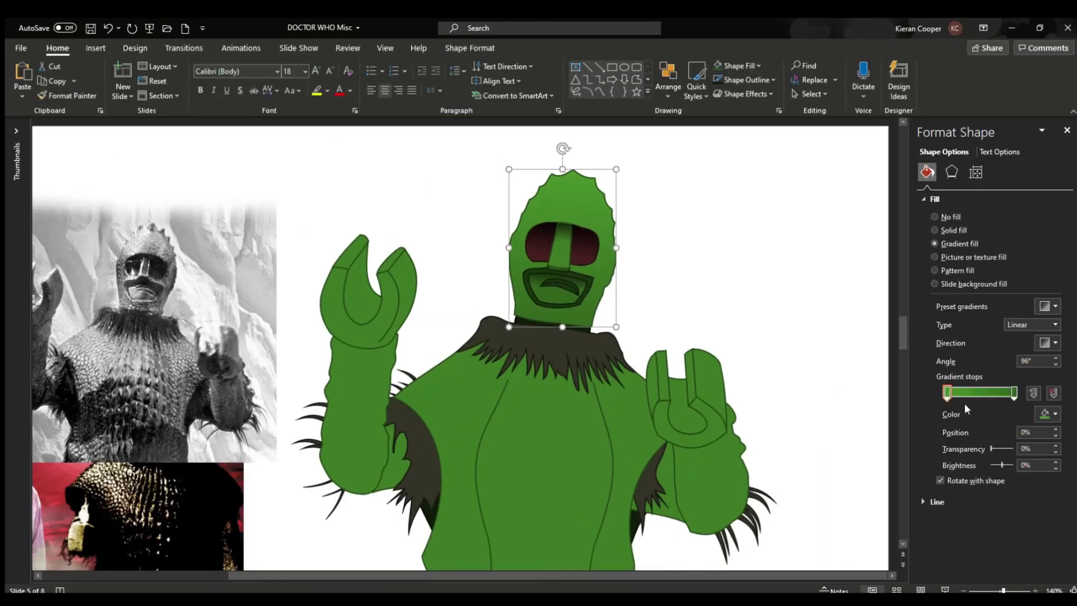
left_click(731, 244)
scroll(730, 244, "down", 1)
left_click(561, 426)
key("Escape")
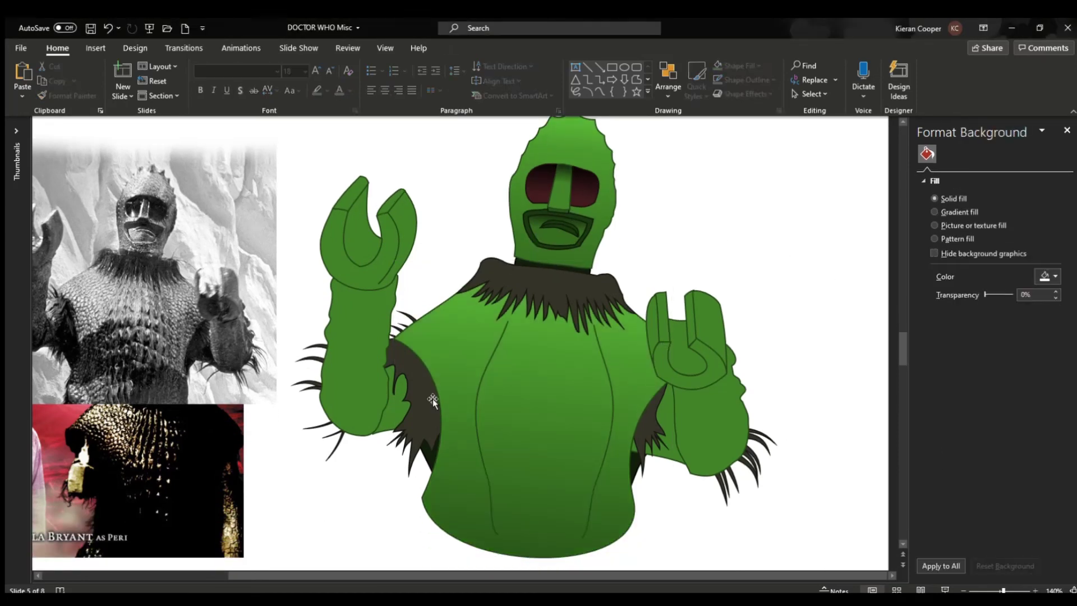
scroll(706, 418, "left", 1)
left_click(706, 418)
Apply gradient fills to the arm piece, left claw and right-hand finger shapes, shifting a stop
left_click(934, 243)
mouse_move(1000, 393)
left_mouse_down()
mouse_move(961, 386)
mouse_move(958, 396)
left_mouse_up()
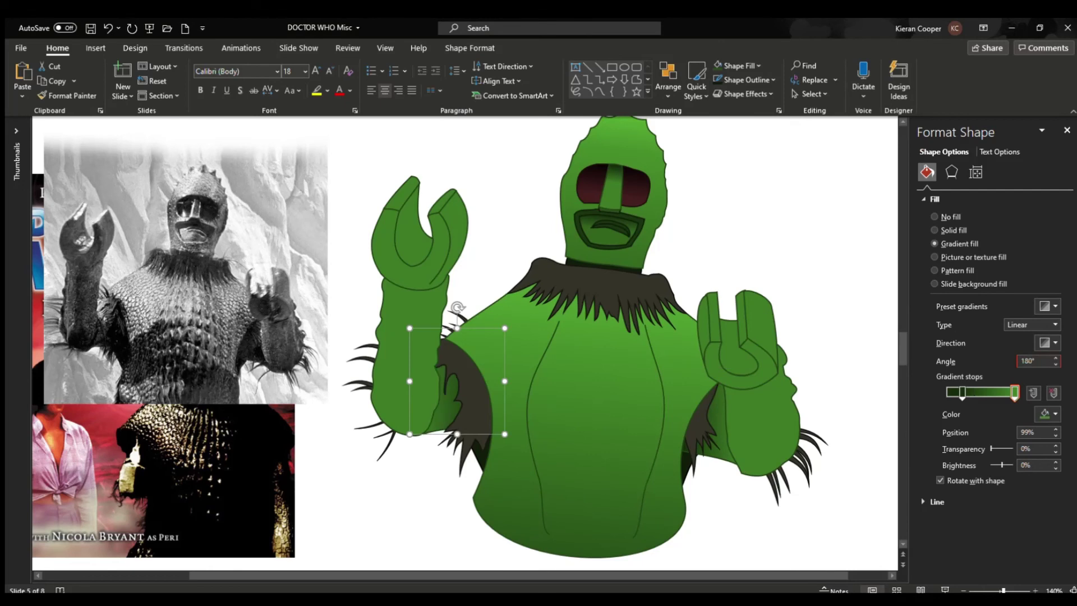
left_click(426, 202)
left_click(712, 314)
left_click(741, 314, "shift")
left_click(934, 244)
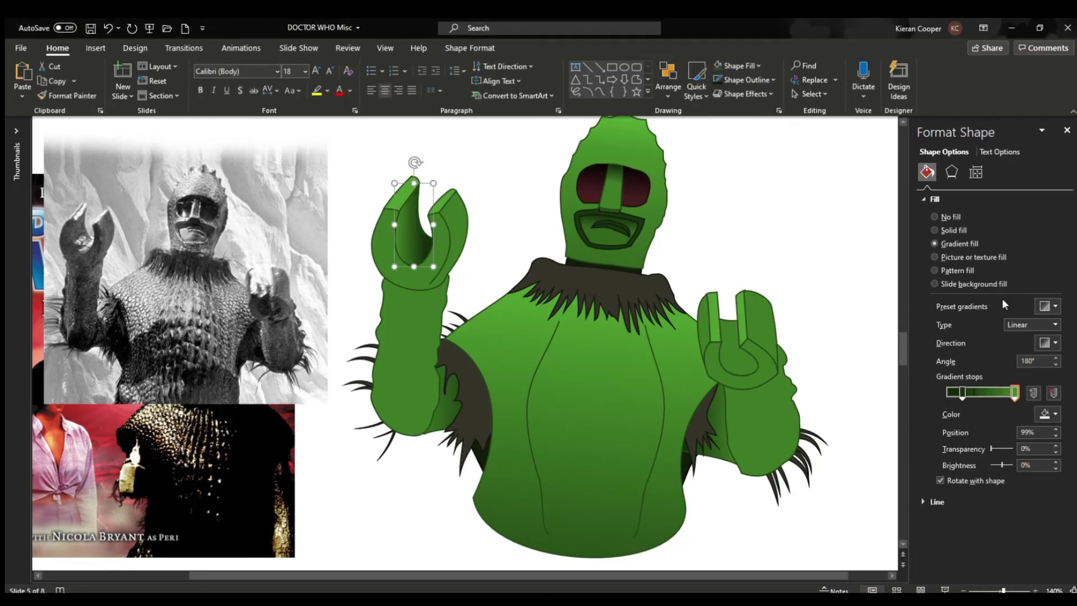
left_click(757, 336)
left_click(934, 243)
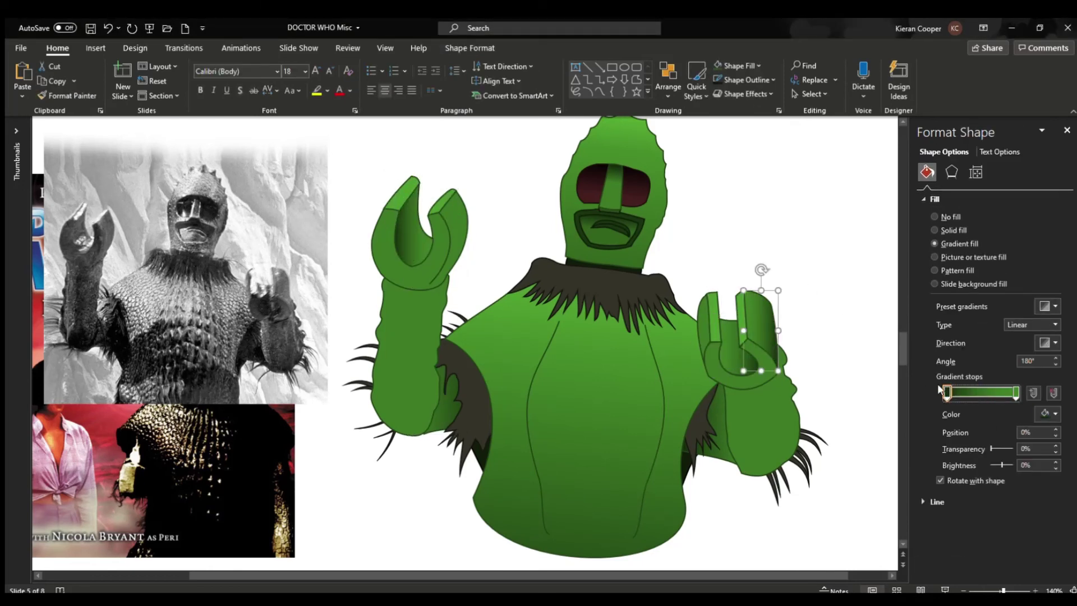
Give the right hand a gradient fill
left_click(868, 372)
left_click(445, 356)
left_click(776, 247)
scroll(776, 247, "up", 1)
left_click(785, 404)
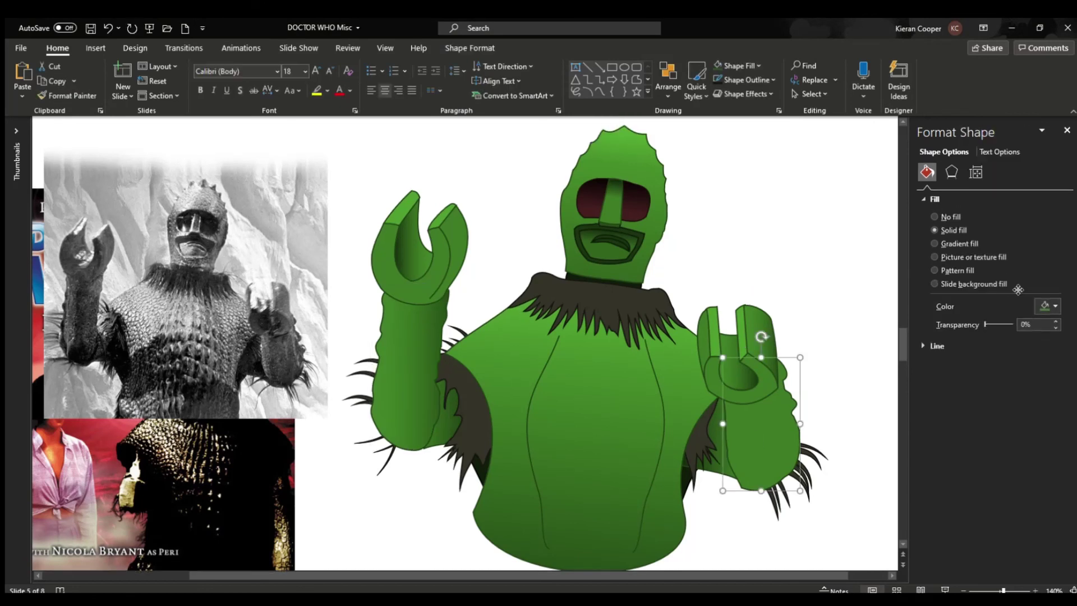
left_click(934, 243)
left_click(404, 336)
key("Escape")
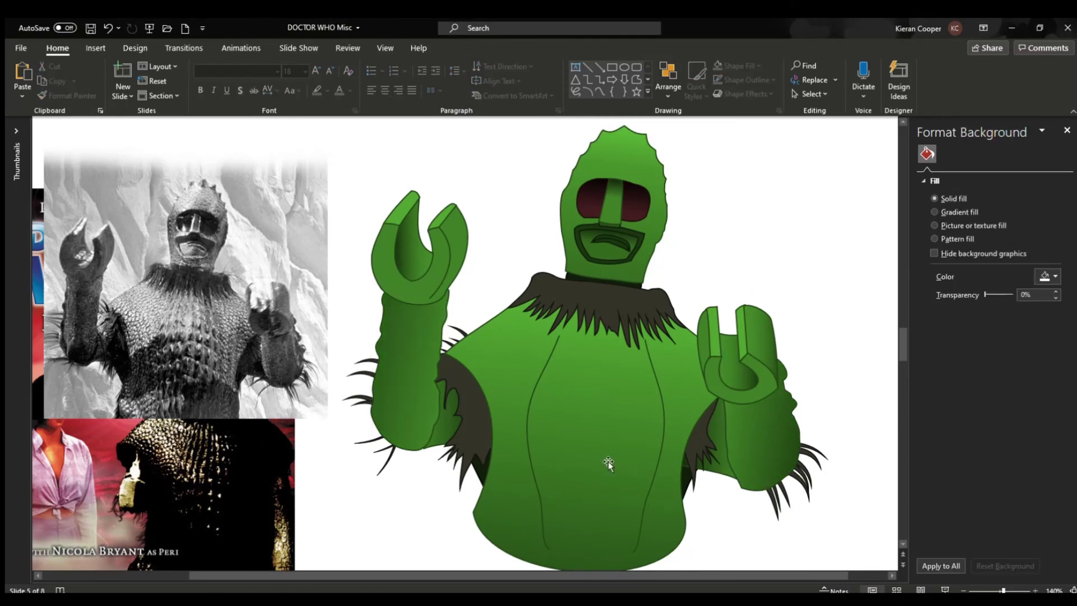
Give the fur collar a gradient fill with a shifted stop and delete a stray blue circle
left_click(598, 314)
left_click(934, 244)
mouse_move(1009, 393)
left_mouse_down()
mouse_move(970, 392)
mouse_move(1004, 392)
mouse_move(988, 388)
left_mouse_up()
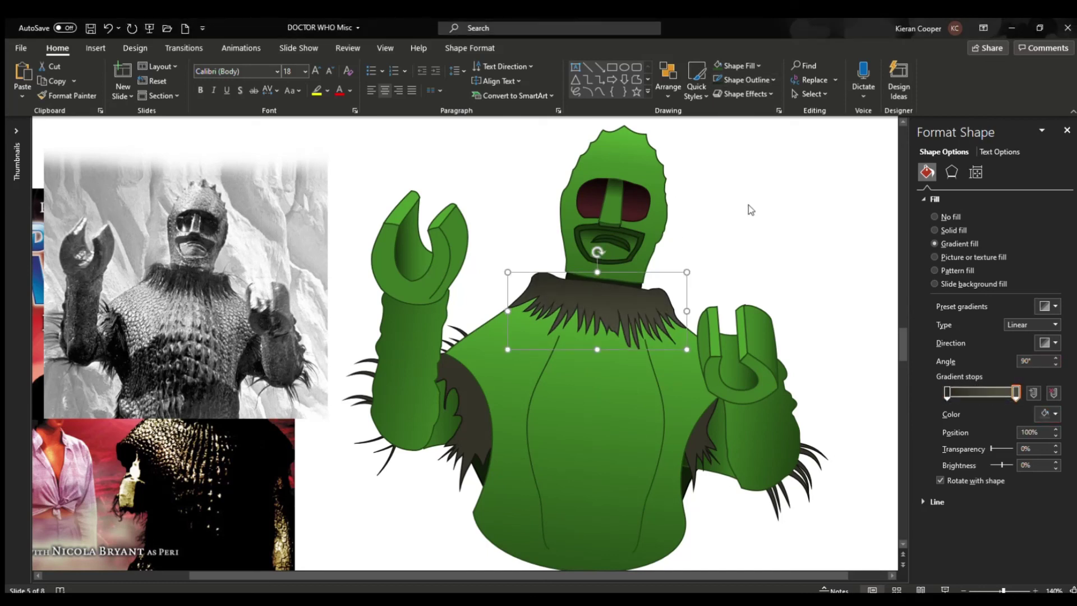
left_click(465, 421)
key("Escape")
left_click(624, 67)
left_click(759, 230)
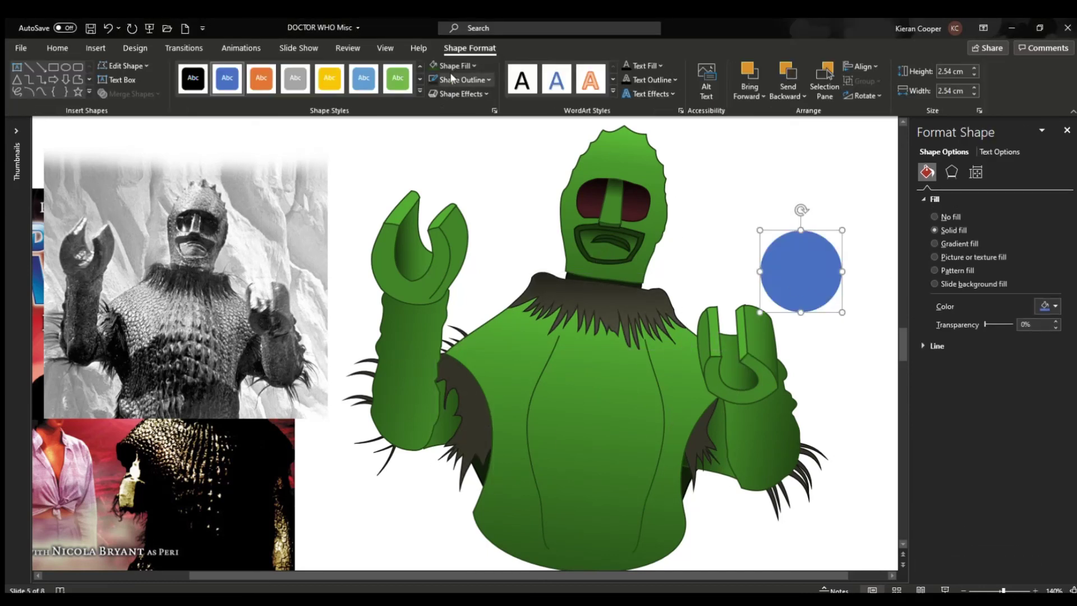
key("Delete")
left_click(469, 312)
left_click(760, 247)
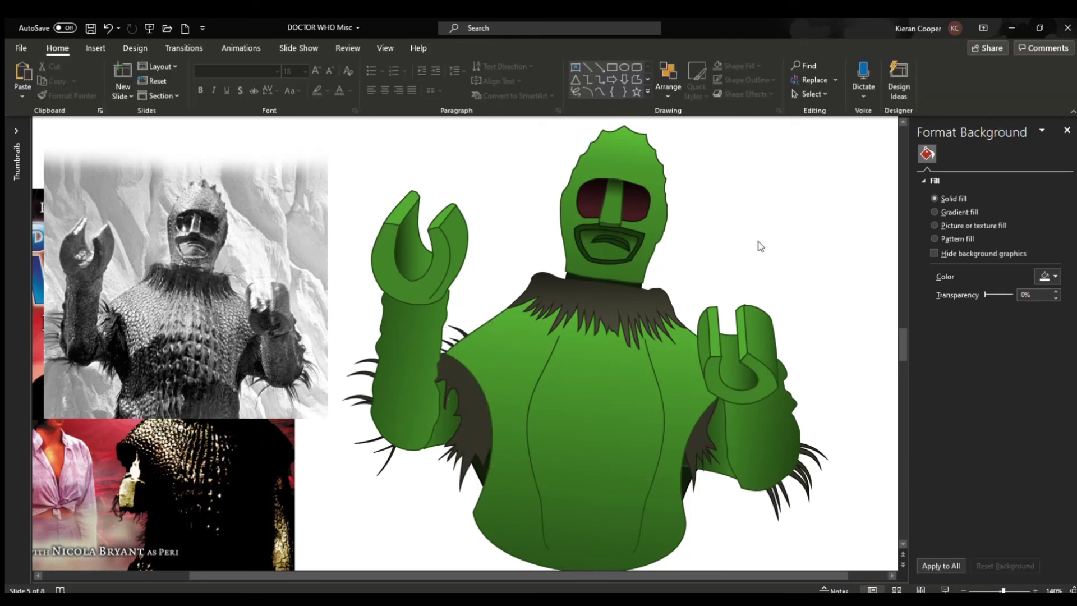